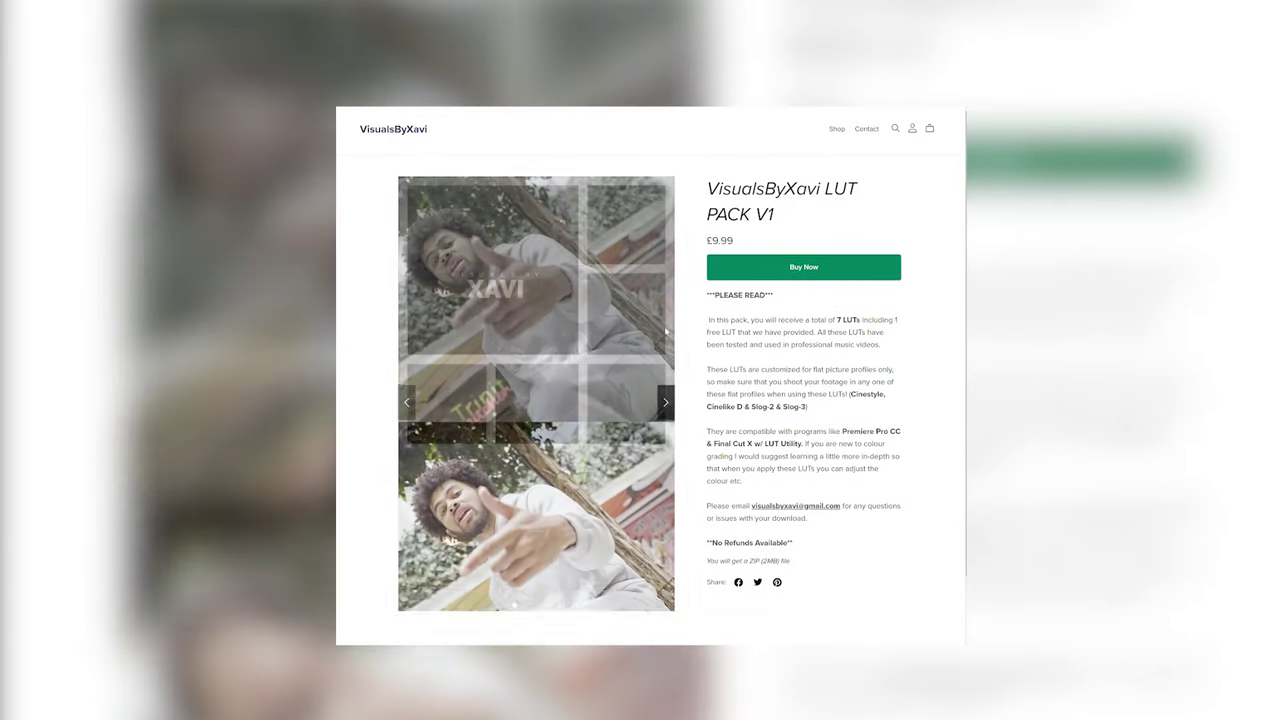
Browse the preview images of the VisualsByXavi LUT PACK V1 and start its video
{"action": "left_click", "coordinate": [666, 433]}
{"action": "left_click", "coordinate": [666, 433]}
{"action": "left_click", "coordinate": [667, 435]}
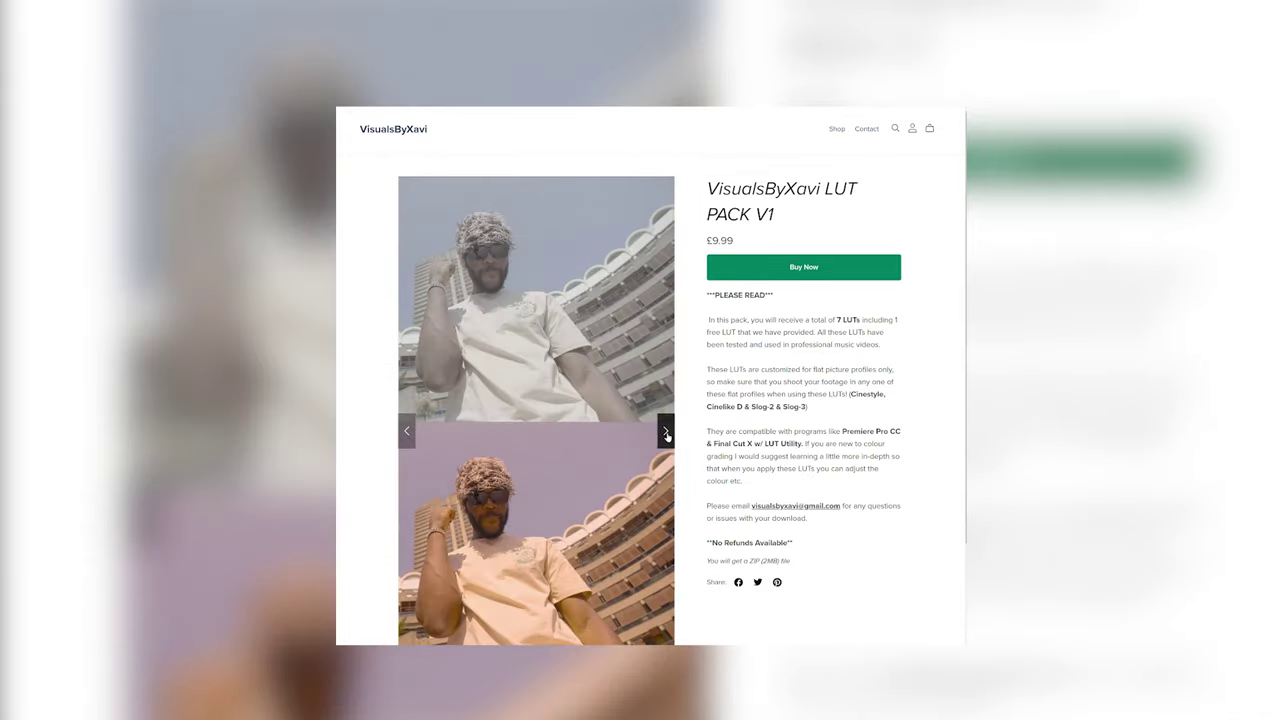
{"action": "left_click", "coordinate": [666, 432]}
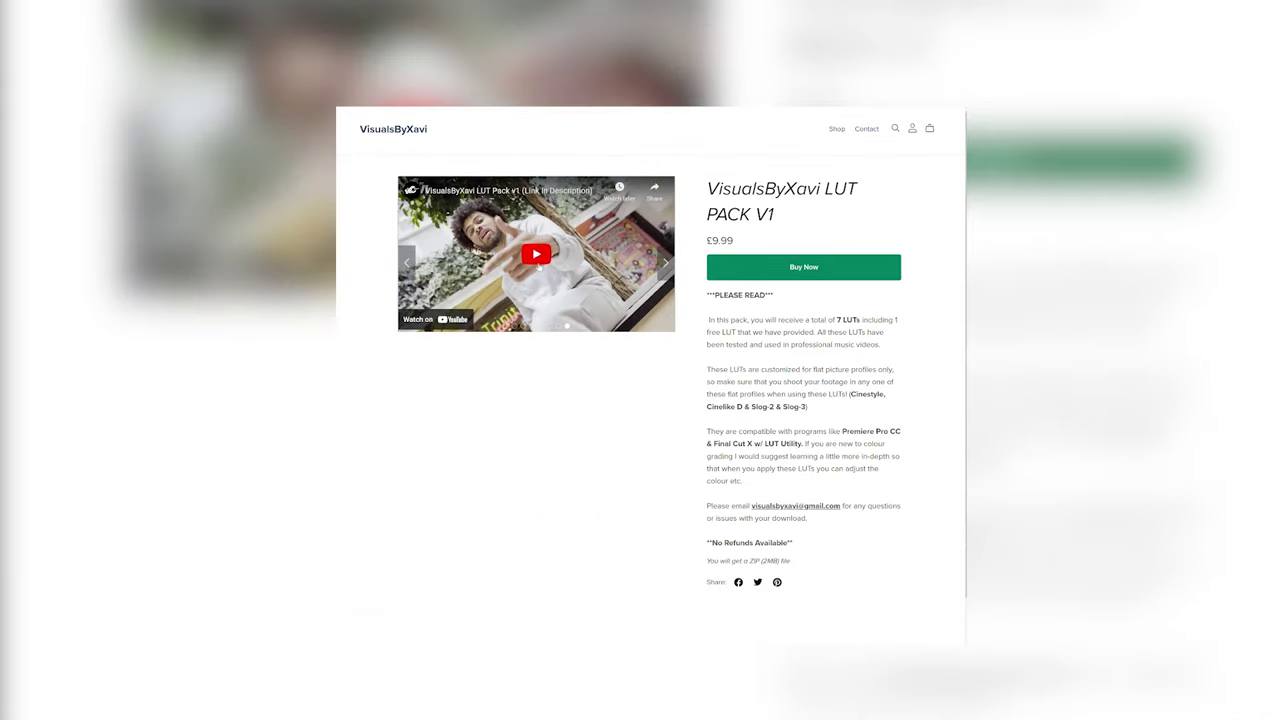
{"action": "left_click", "coordinate": [538, 264]}
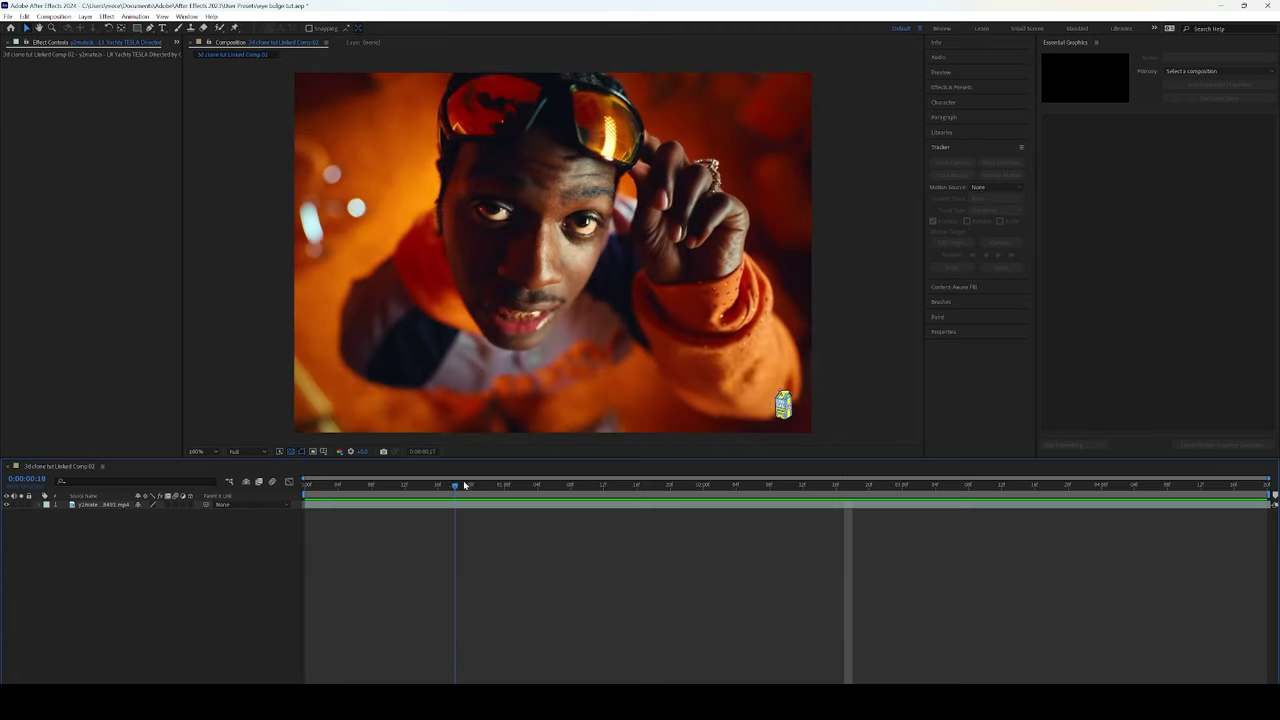
Split the video clip layer at 0:00:00:13, where the eye effect starts
{"action": "left_click_drag", "start_coordinate": [464, 484], "coordinate": [492, 461]}
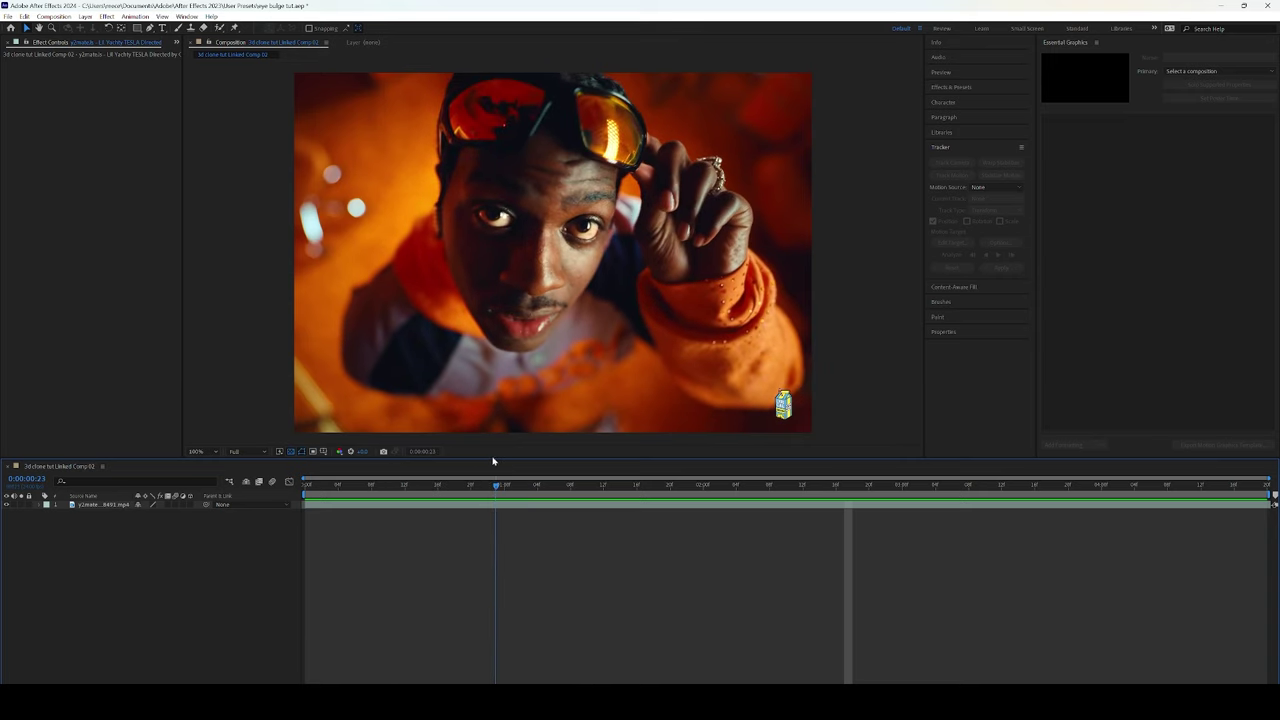
{"action": "left_click_drag", "start_coordinate": [493, 461], "coordinate": [414, 470]}
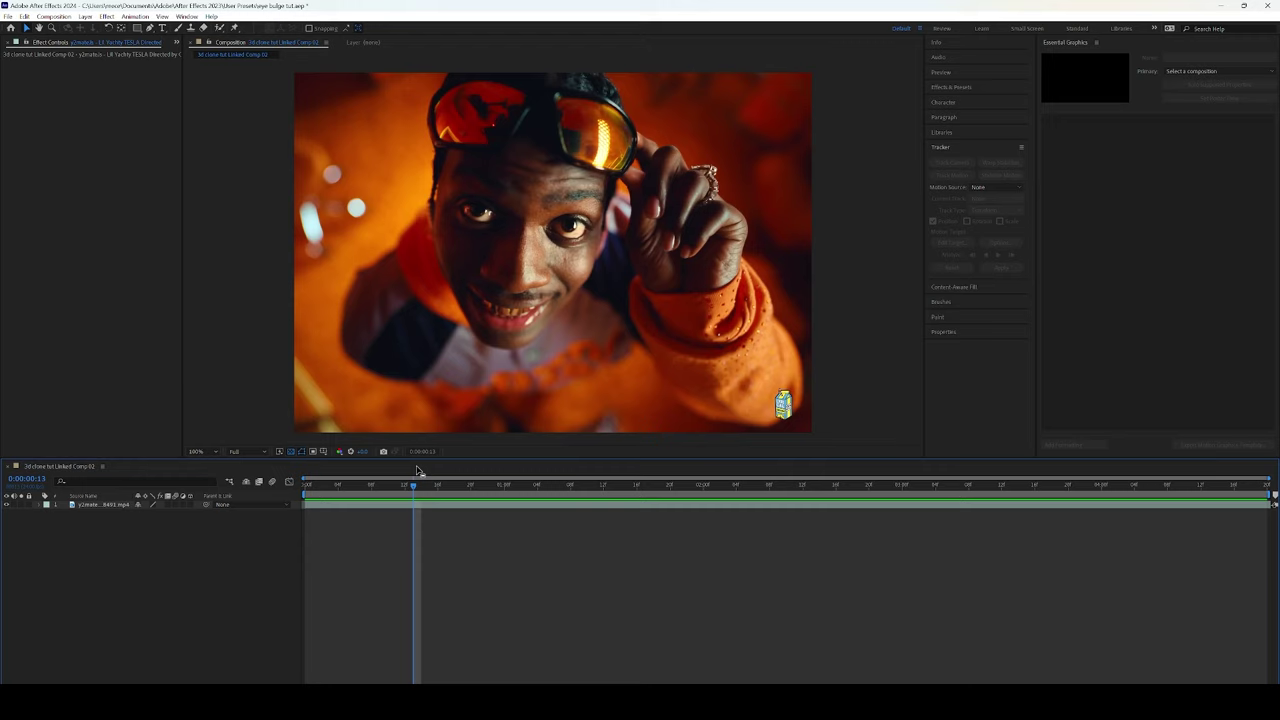
{"action": "left_click_drag", "start_coordinate": [331, 485], "coordinate": [414, 484]}
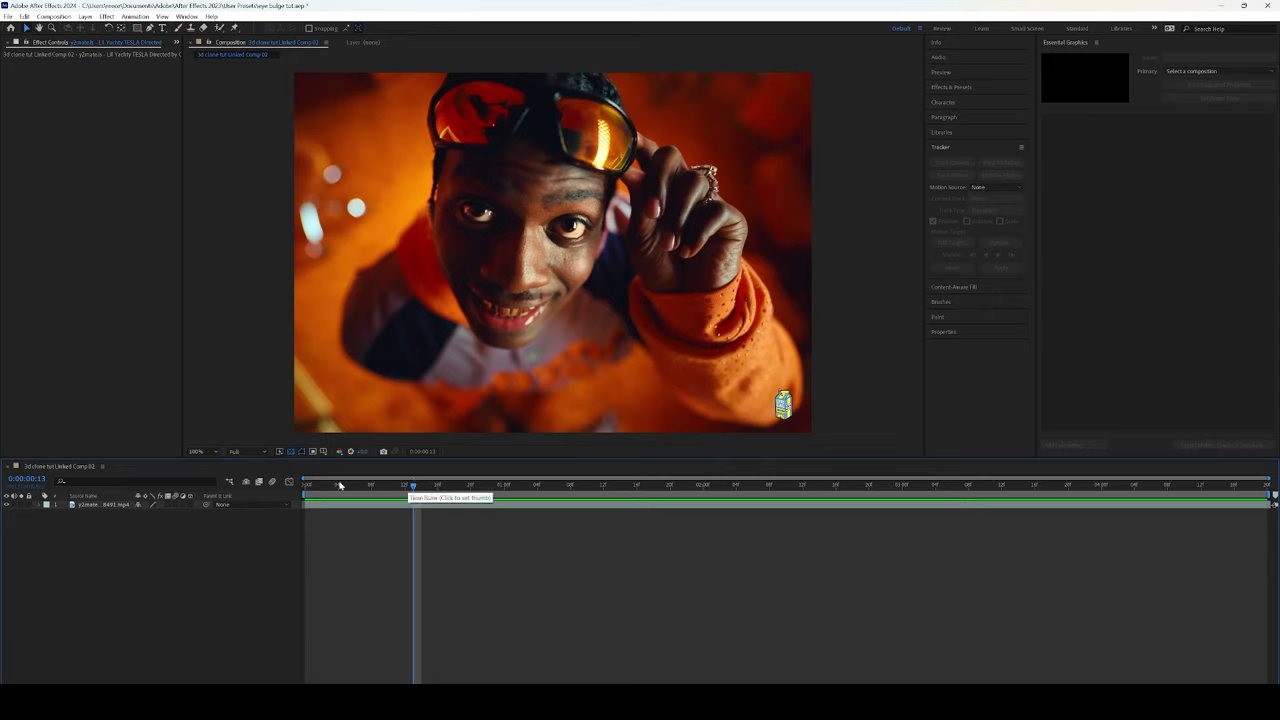
{"action": "left_click_drag", "start_coordinate": [378, 488], "coordinate": [415, 495]}
{"action": "key", "text": "ctrl+d"}
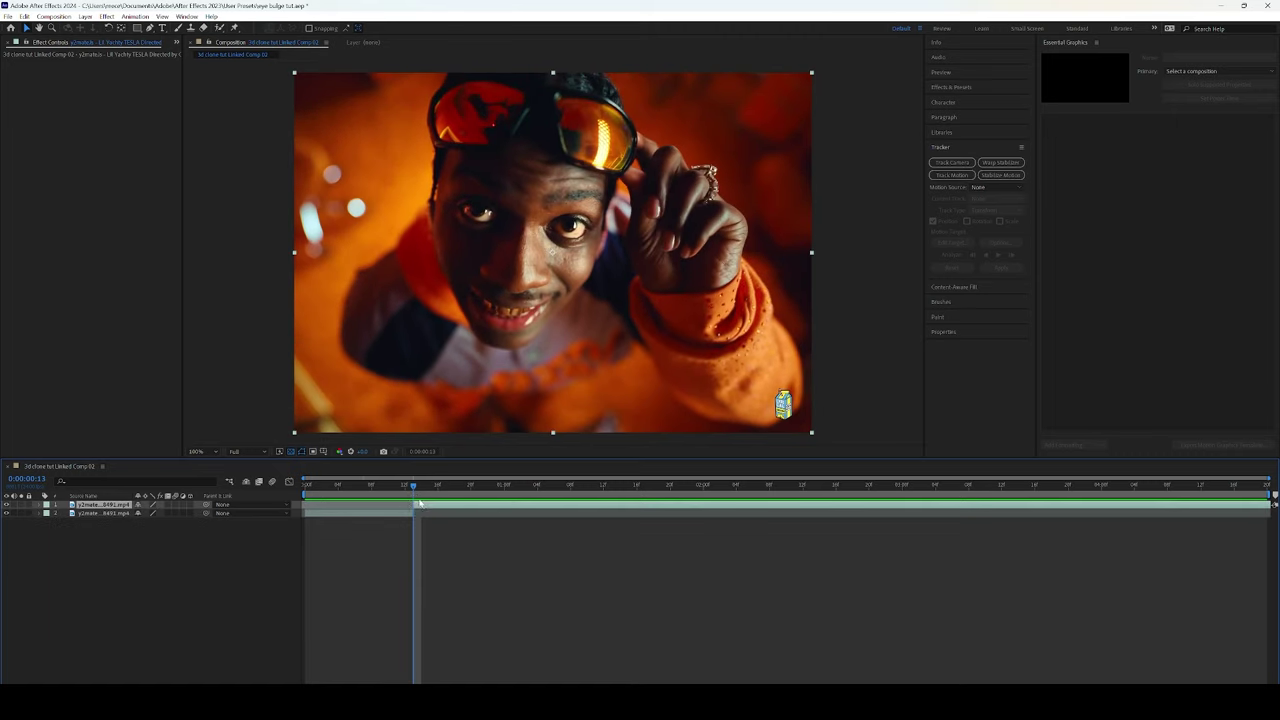
Split the clip again at 0:00:03:07 and trim the work area to the resulting middle segment
{"action": "left_click_drag", "start_coordinate": [415, 487], "coordinate": [964, 457]}
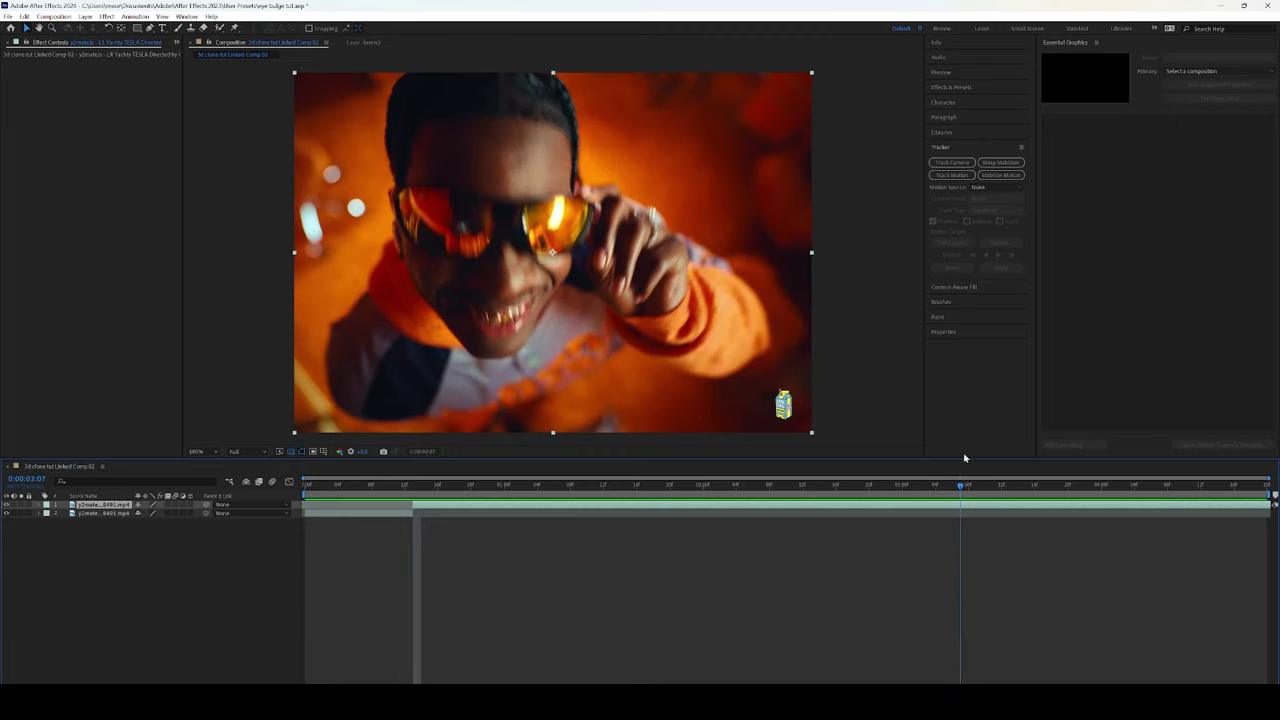
{"action": "key", "text": "ctrl+shift+d"}
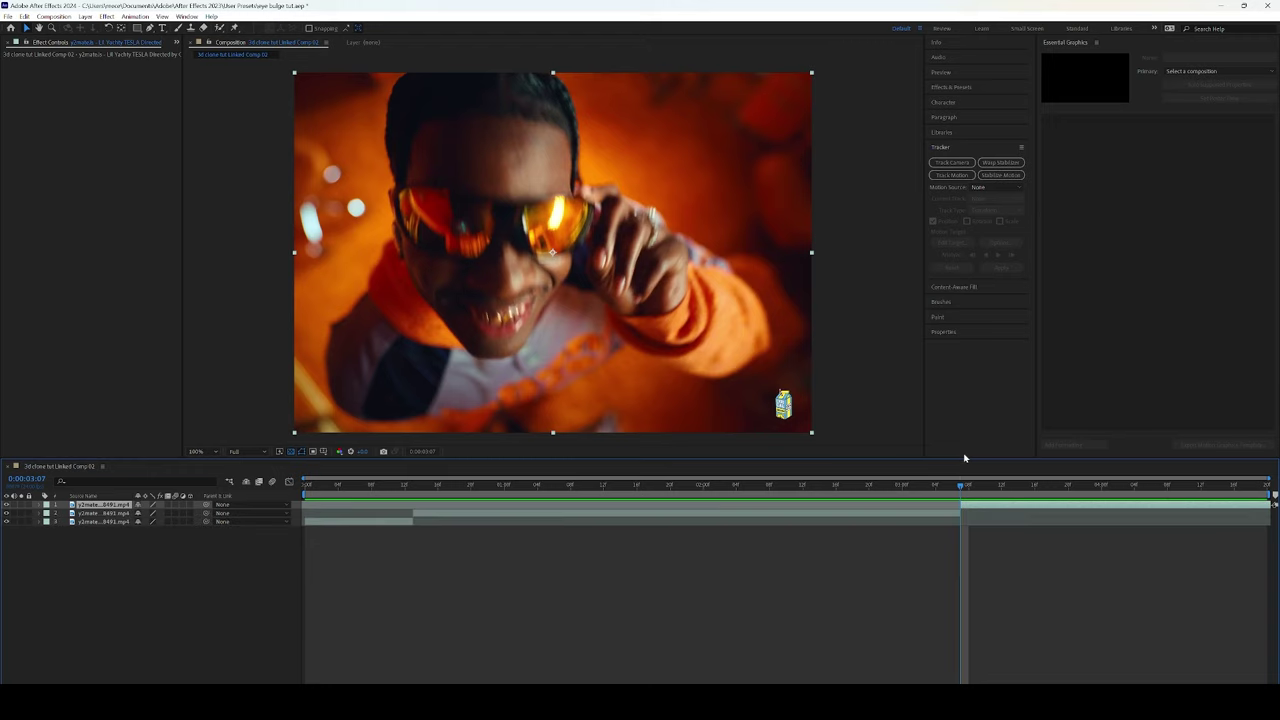
{"action": "left_click", "coordinate": [654, 491]}
{"action": "left_click", "coordinate": [675, 515]}
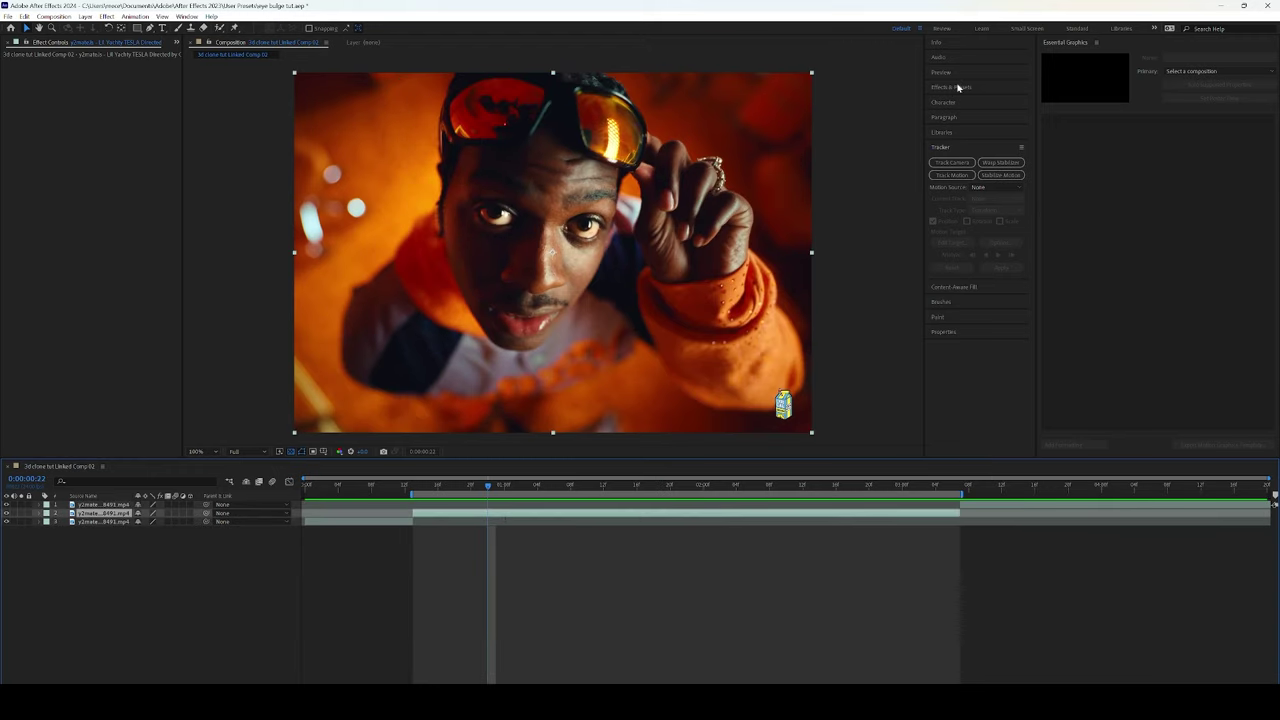
Apply the Bulge effect to the middle clip segment and rename the effect "left"
{"action": "left_click", "coordinate": [958, 88]}
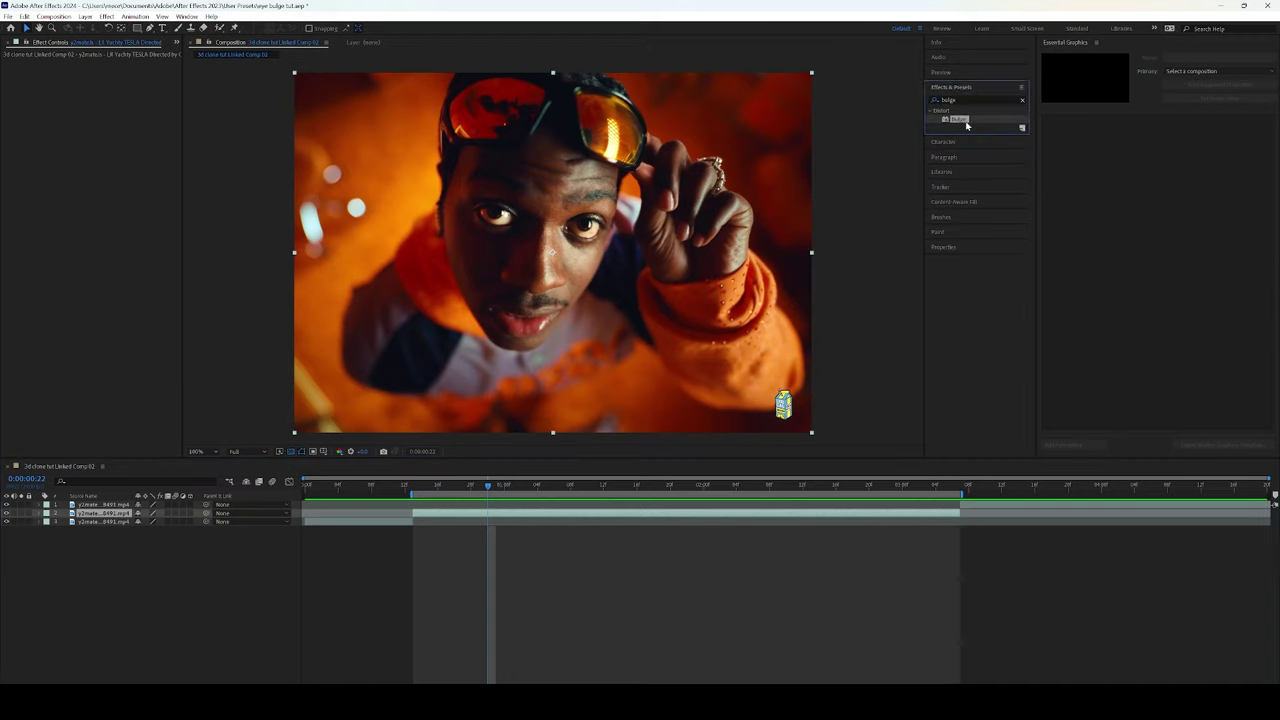
{"action": "left_click_drag", "start_coordinate": [936, 203], "coordinate": [497, 513]}
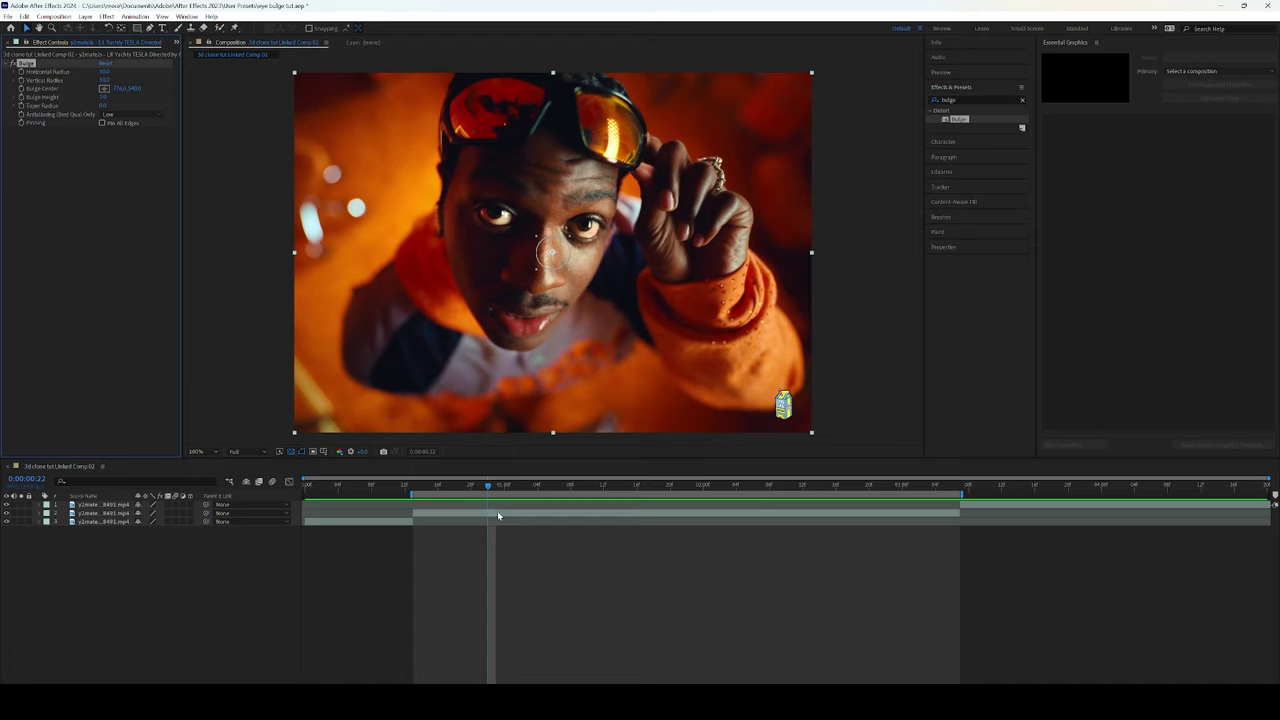
{"action": "right_click", "coordinate": [24, 66]}
{"action": "left_click", "coordinate": [51, 77]}
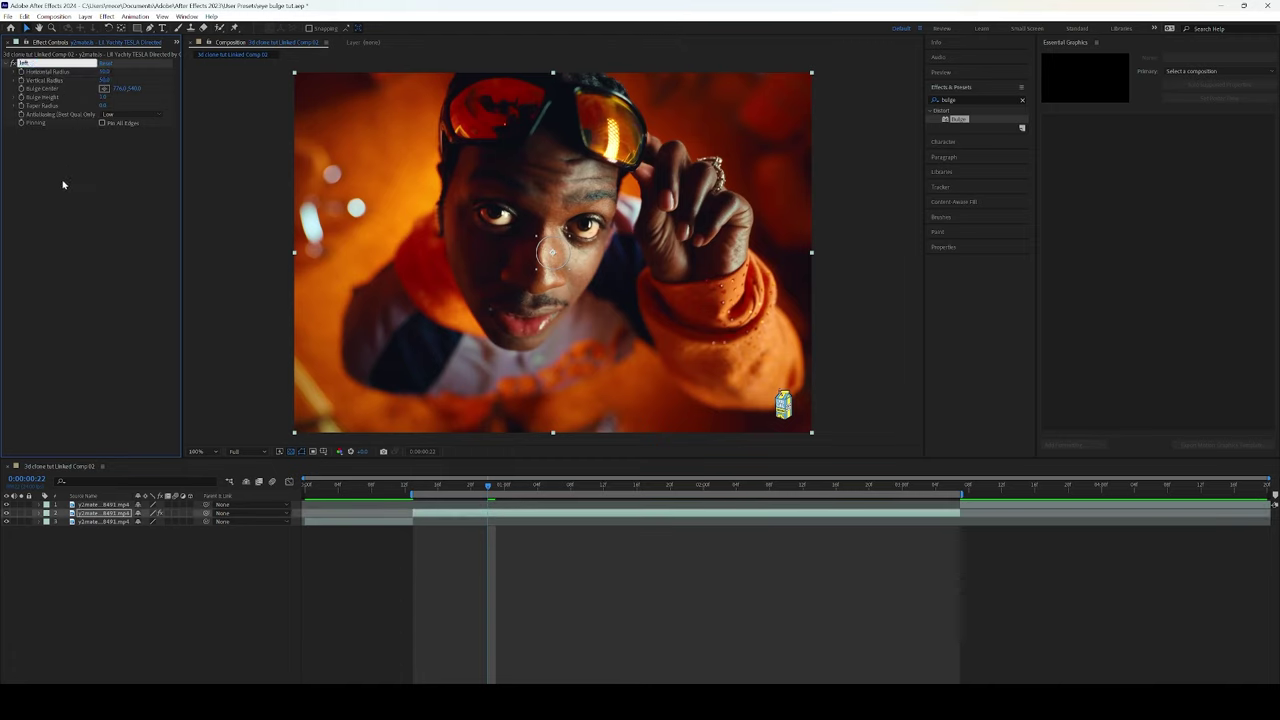
{"action": "type", "text": "left"}
{"action": "key", "text": "Return"}
Set the left bulge's horizontal and vertical radius to 75 each
{"action": "left_click", "coordinate": [105, 71]}
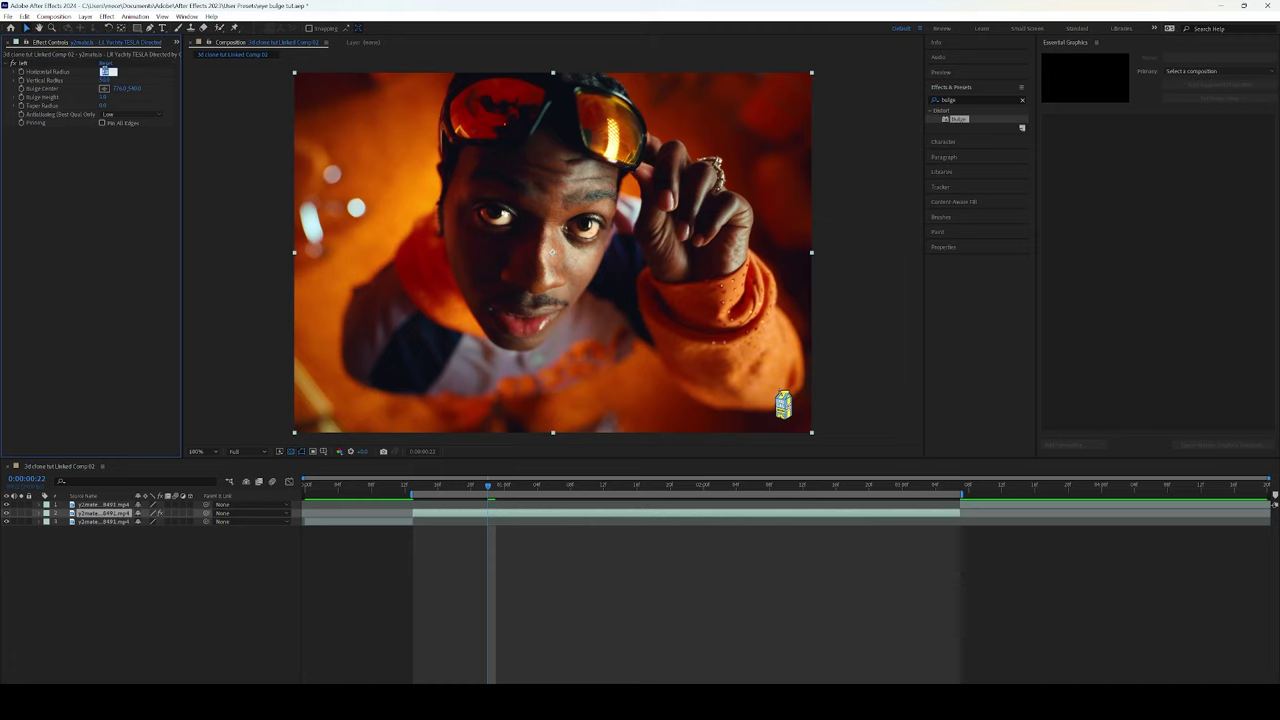
{"action": "type", "text": "75"}
{"action": "key", "text": "Tab"}
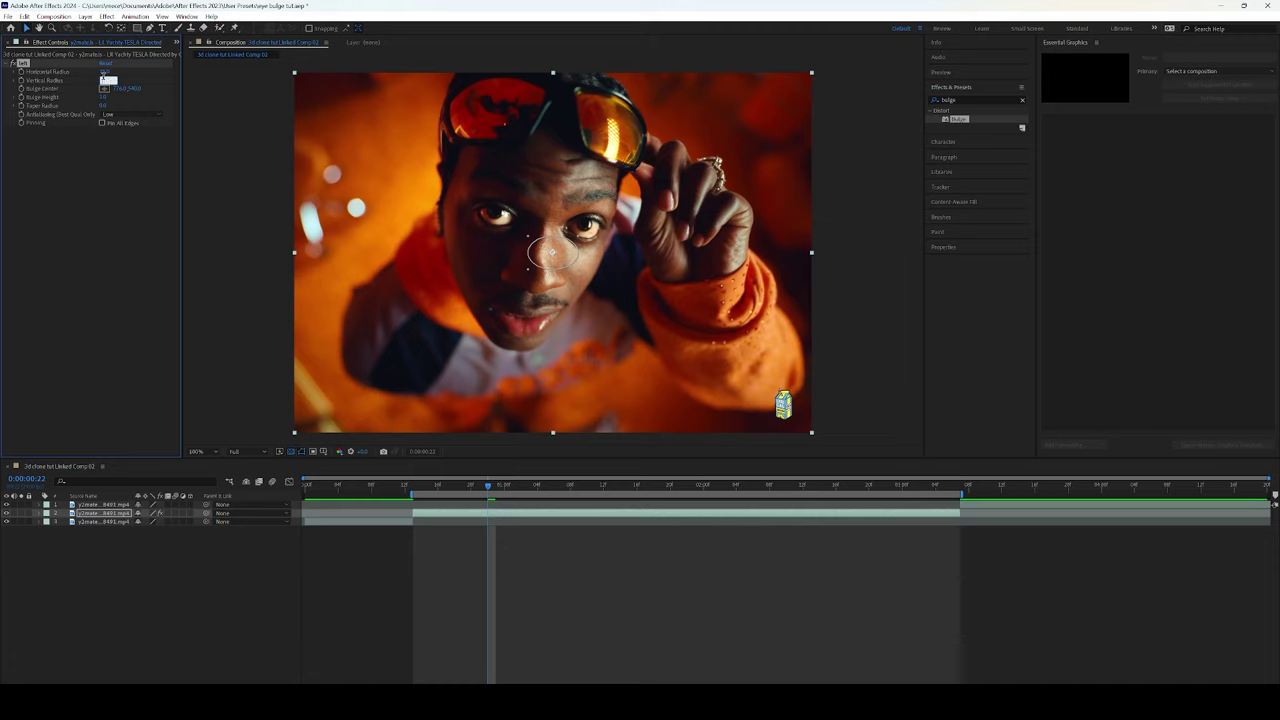
{"action": "type", "text": "75"}
Set the left bulge's taper radius to 4.0 and bulge height to 2.5, and centre it on the image-left eye
{"action": "left_click", "coordinate": [106, 105]}
{"action": "type", "text": "4.0"}
{"action": "key", "text": "Return"}
{"action": "left_click", "coordinate": [104, 97]}
{"action": "type", "text": "2.5"}
{"action": "key", "text": "Return"}
{"action": "left_click_drag", "start_coordinate": [557, 264], "coordinate": [497, 216]}
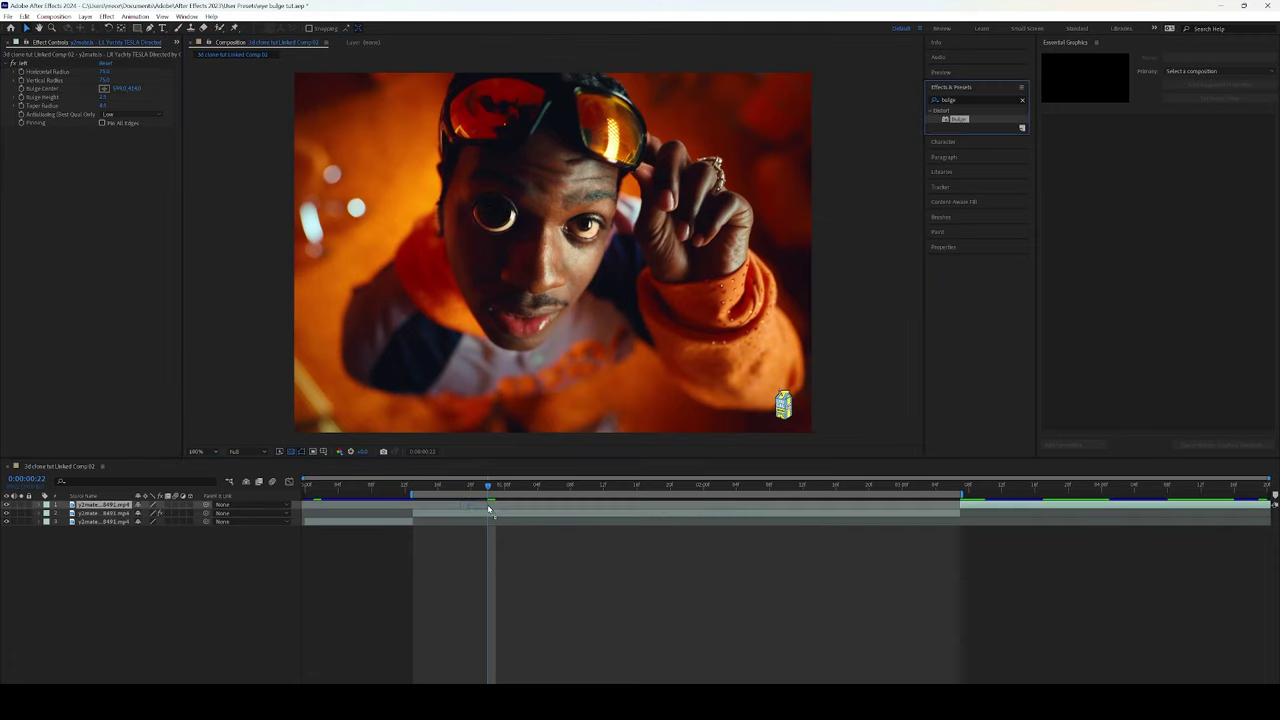
Play the middle segment from its start to check the two eye bulges against the head movement
{"action": "left_click_drag", "start_coordinate": [489, 485], "coordinate": [421, 489]}
{"action": "key", "text": "space"}
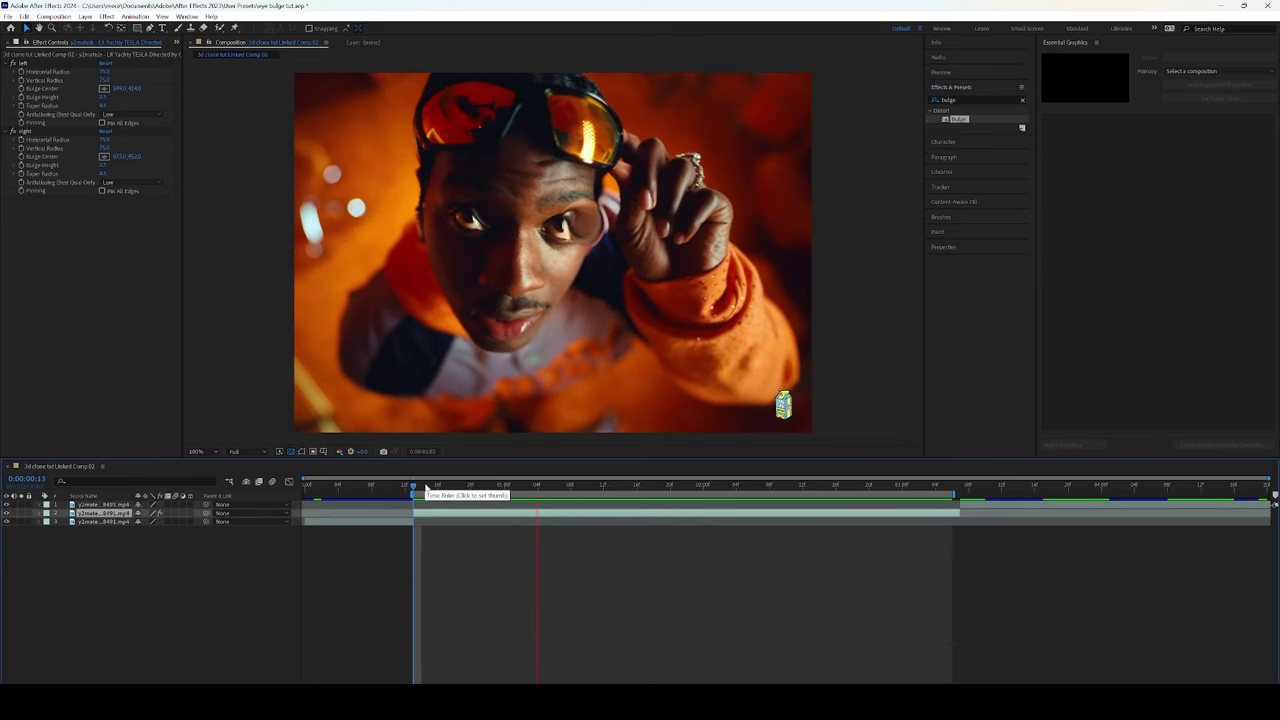
{"action": "key", "text": "space"}
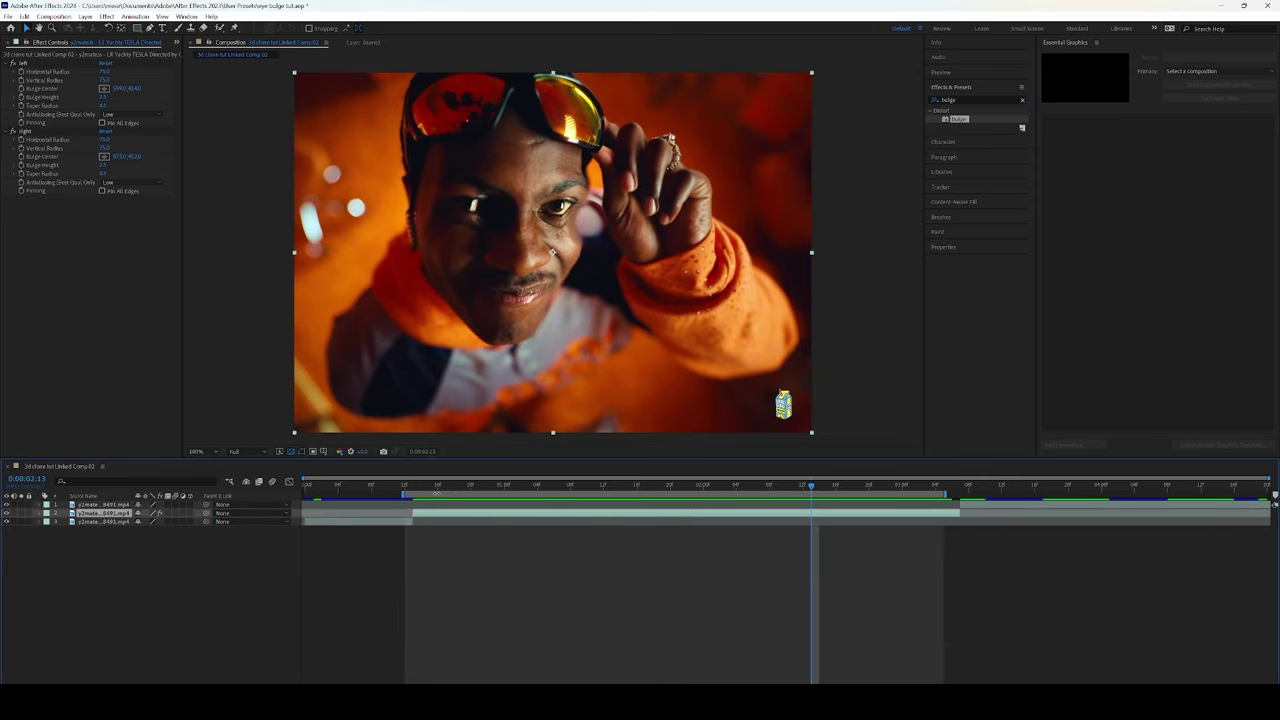
{"action": "key", "text": "space"}
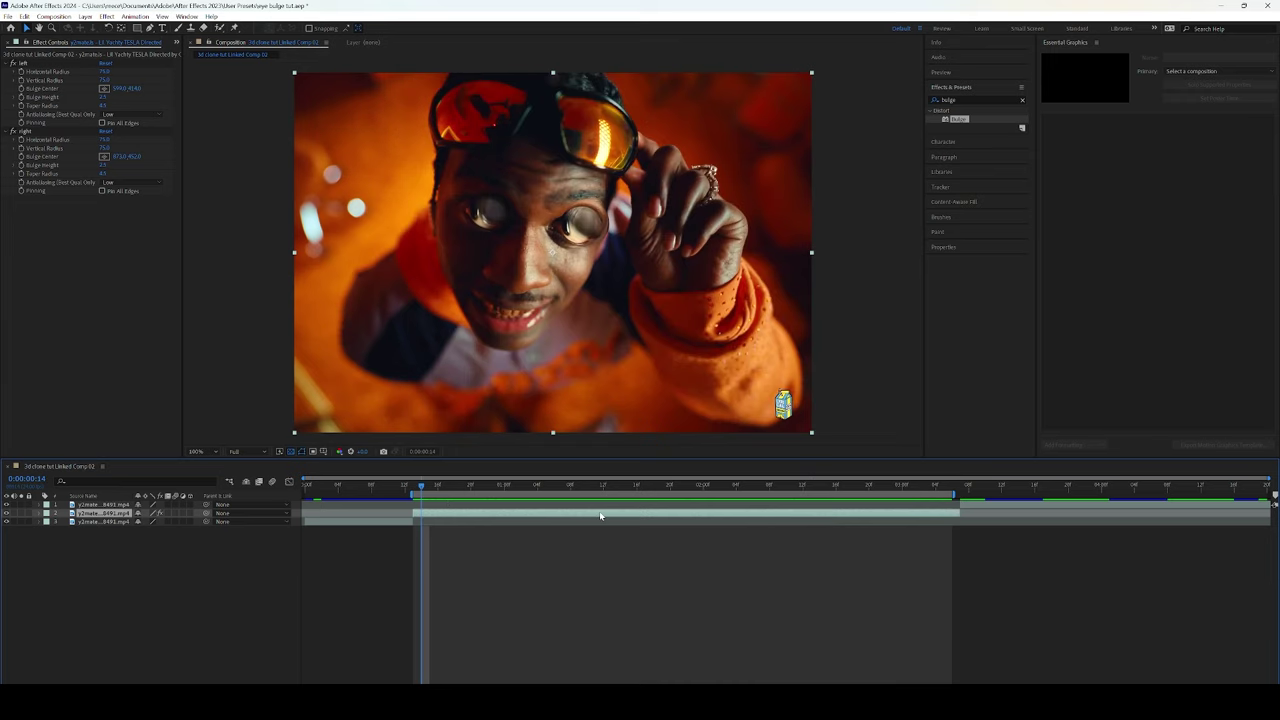
Track the middle segment's motion with a track point enlarged and centred on the image-left eye
{"action": "left_click", "coordinate": [958, 188]}
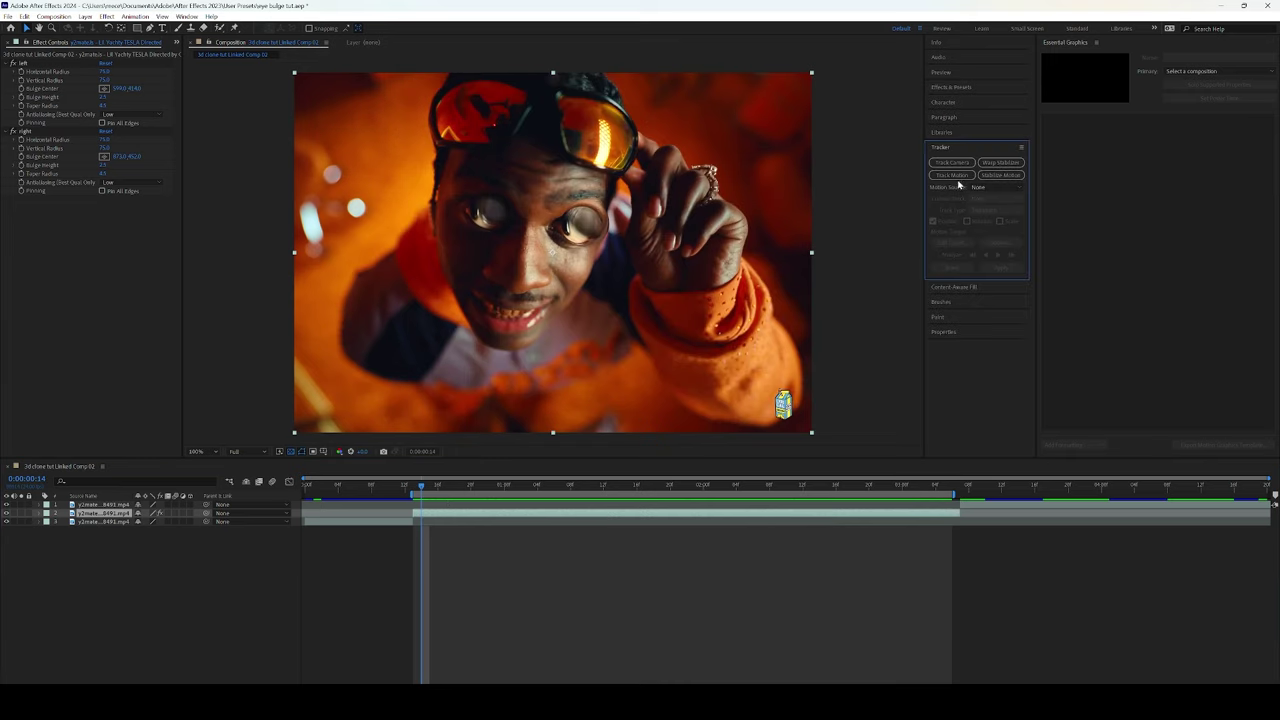
{"action": "left_click", "coordinate": [957, 174]}
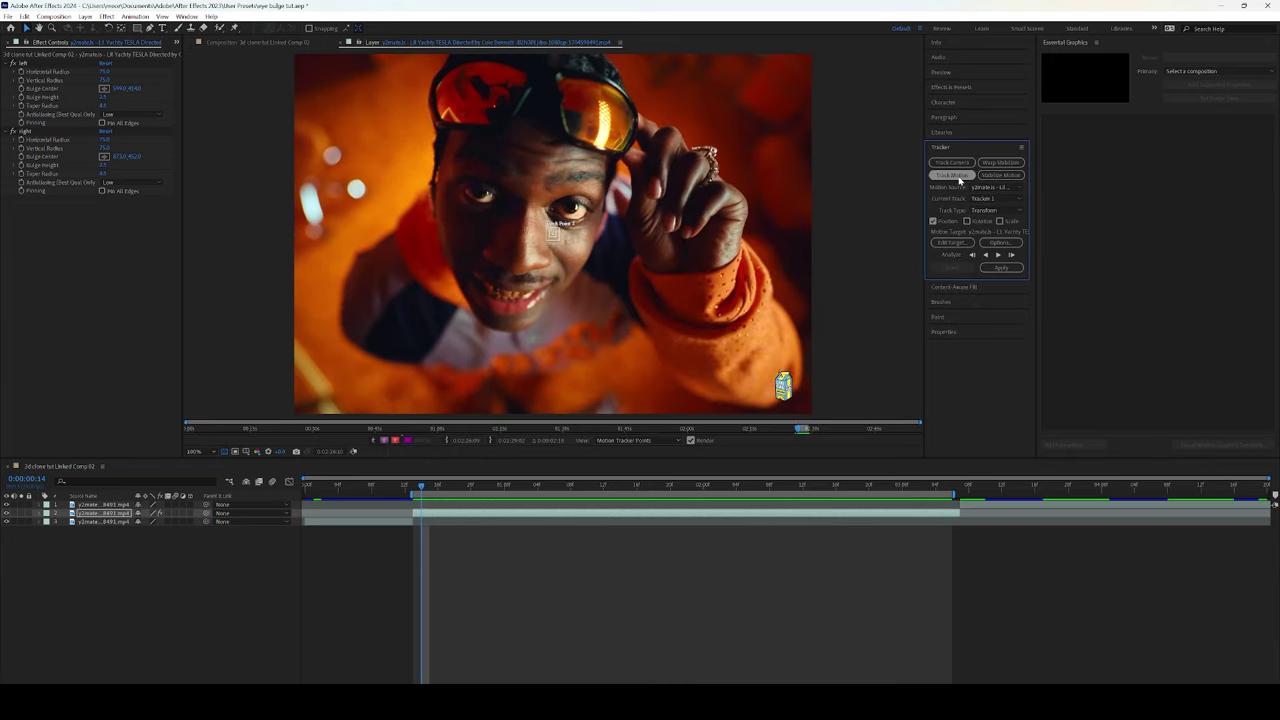
{"action": "left_click", "coordinate": [556, 236]}
{"action": "left_click_drag", "start_coordinate": [561, 242], "coordinate": [311, 125]}
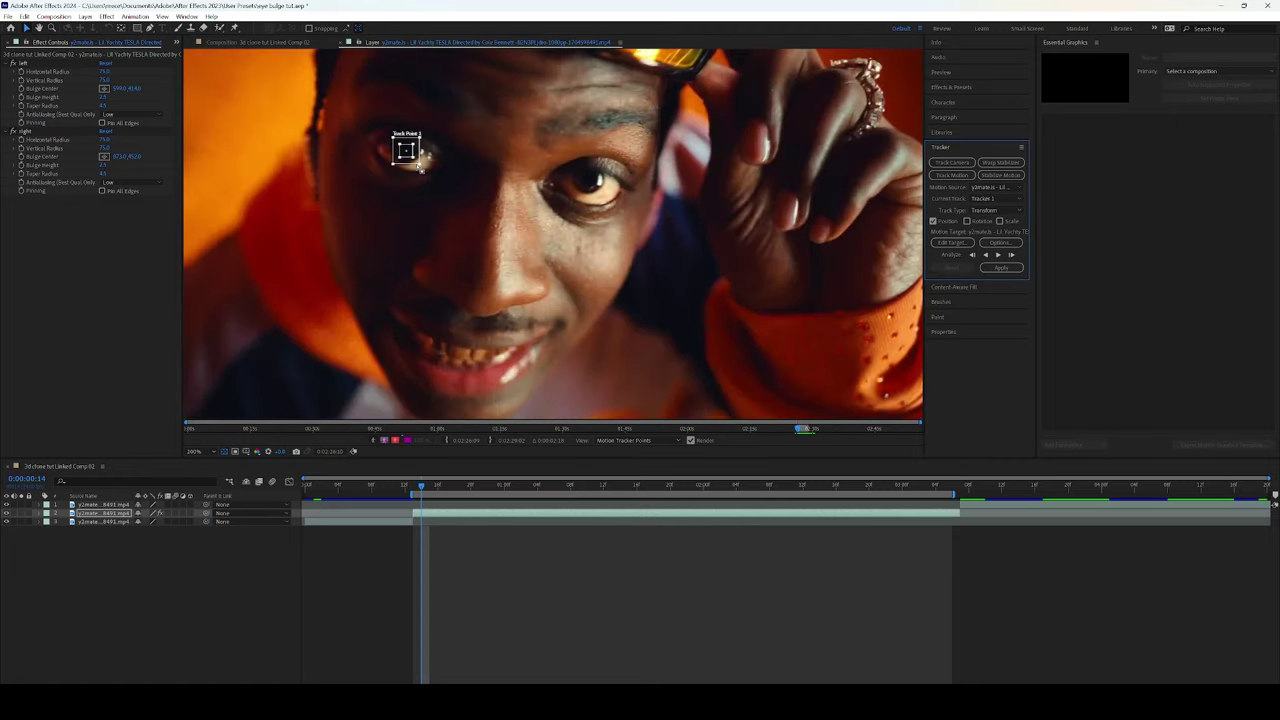
{"action": "left_click_drag", "start_coordinate": [420, 168], "coordinate": [453, 194]}
{"action": "mouse_move", "coordinate": [413, 157]}
{"action": "left_mouse_down"}
{"action": "mouse_move", "coordinate": [431, 178]}
{"action": "mouse_move", "coordinate": [411, 159]}
{"action": "left_mouse_up"}
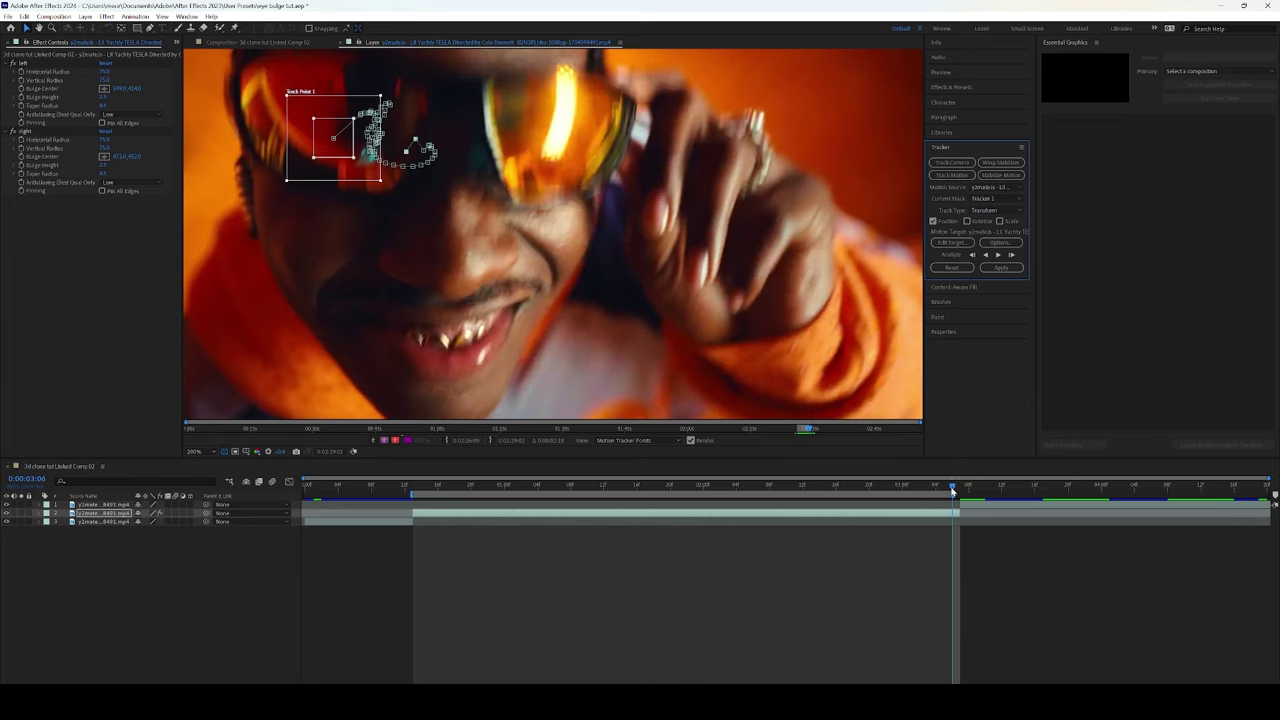
Set the tracker's motion target to the effect point control left/Bulge Center
{"action": "left_click_drag", "start_coordinate": [952, 489], "coordinate": [587, 486]}
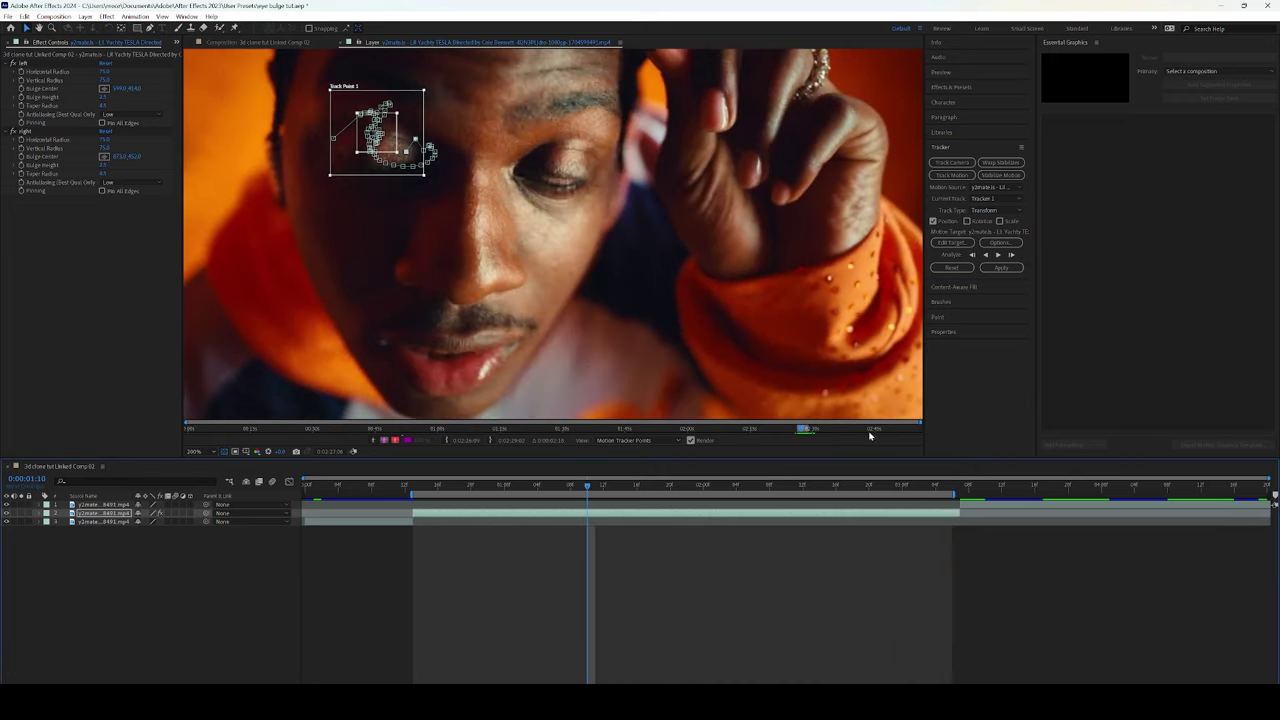
{"action": "left_click", "coordinate": [955, 242]}
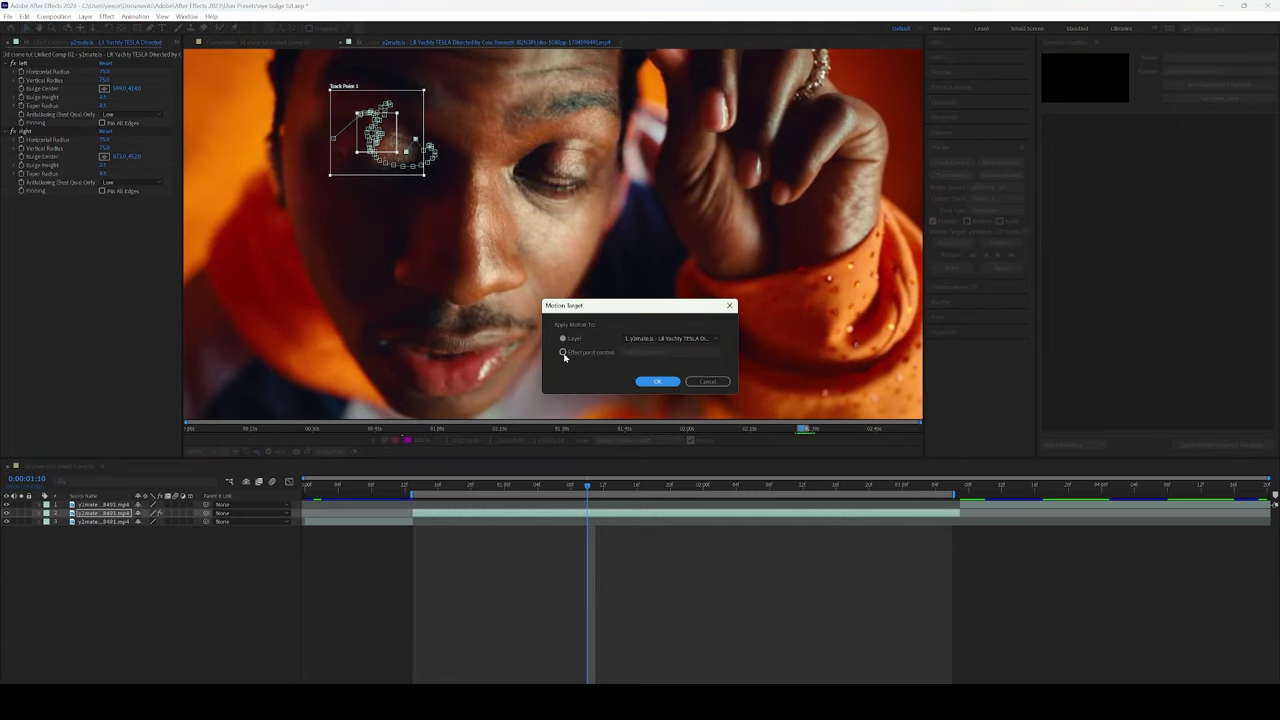
{"action": "left_click", "coordinate": [563, 353]}
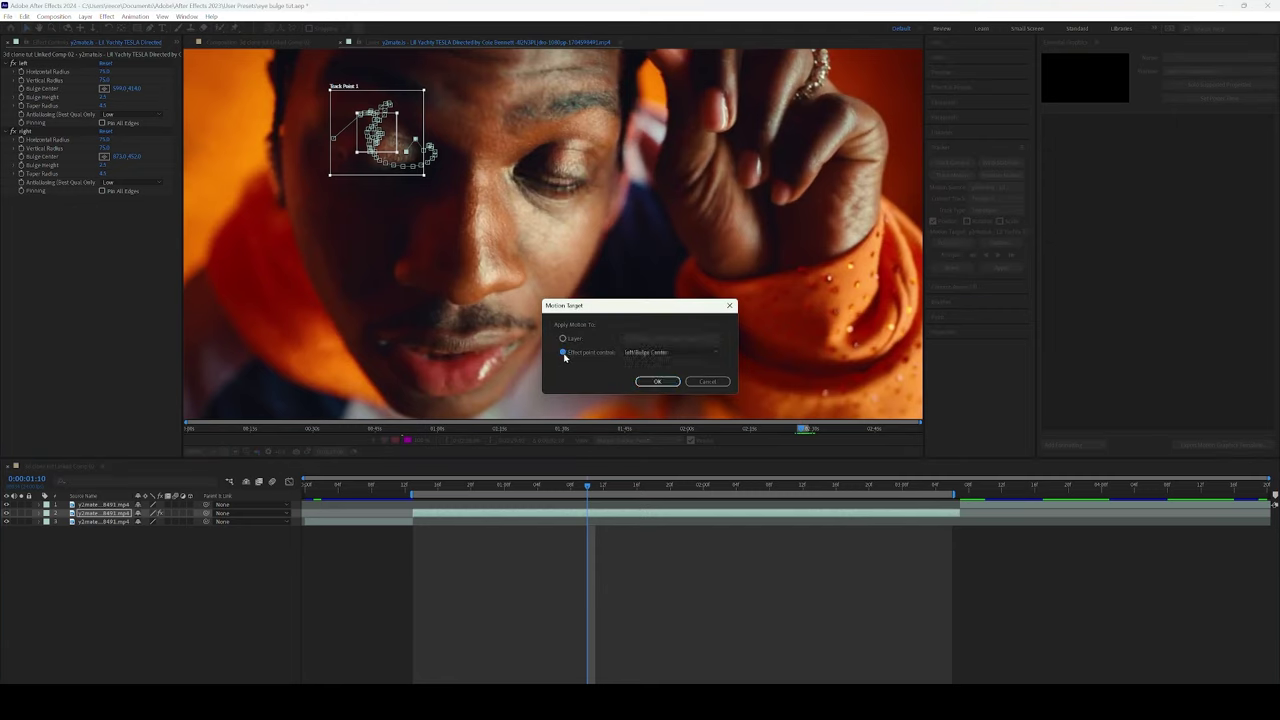
{"action": "left_click", "coordinate": [657, 381]}
Apply the tracked motion to the left bulge in the X and Y dimensions
{"action": "left_click", "coordinate": [481, 485]}
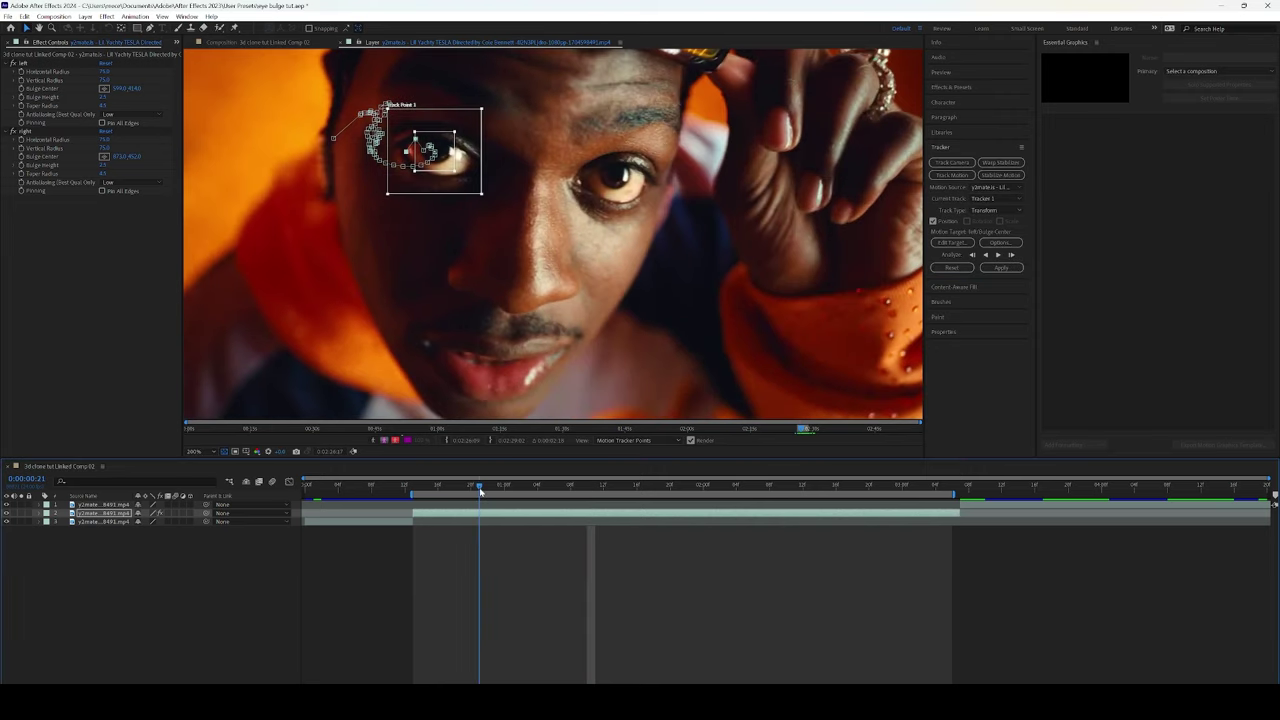
{"action": "left_click_drag", "start_coordinate": [480, 487], "coordinate": [587, 481]}
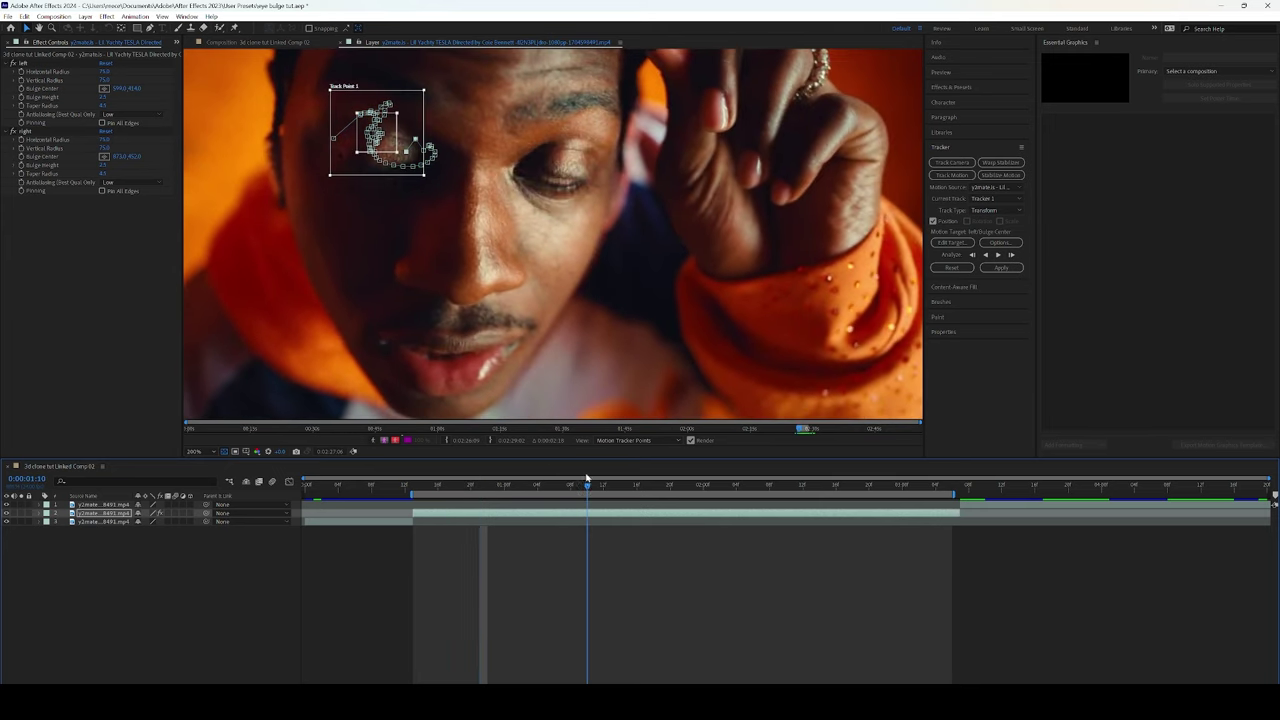
{"action": "left_click", "coordinate": [1001, 268]}
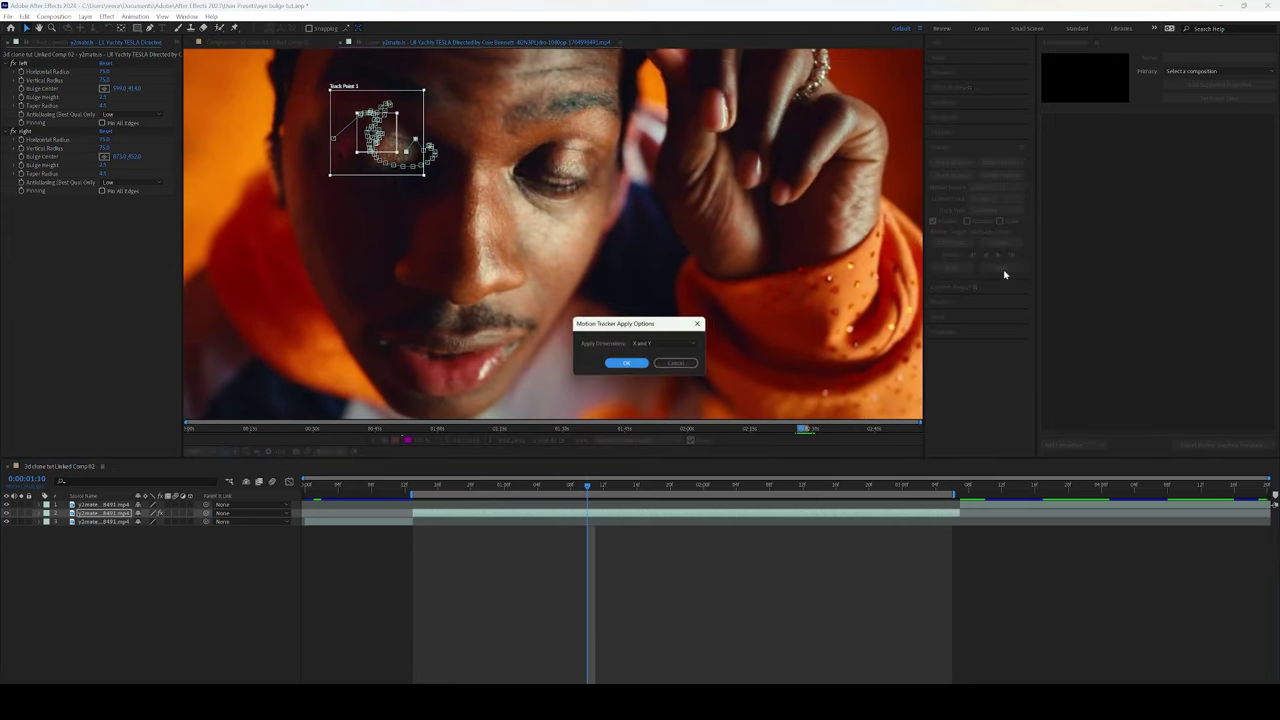
{"action": "left_click", "coordinate": [622, 361]}
Preview the segment's opening frames to check that the left bulge follows the eye
{"action": "key", "text": "space"}
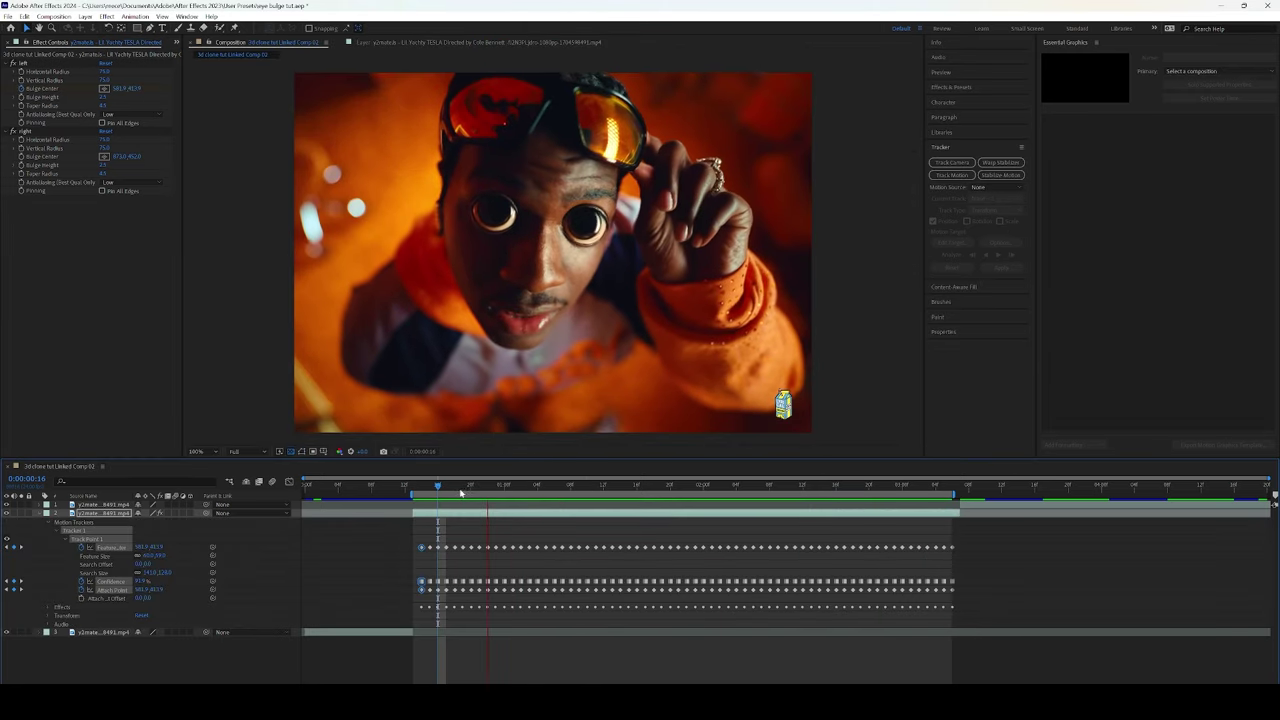
{"action": "left_click", "coordinate": [421, 486]}
{"action": "left_click_drag", "start_coordinate": [421, 486], "coordinate": [446, 486]}
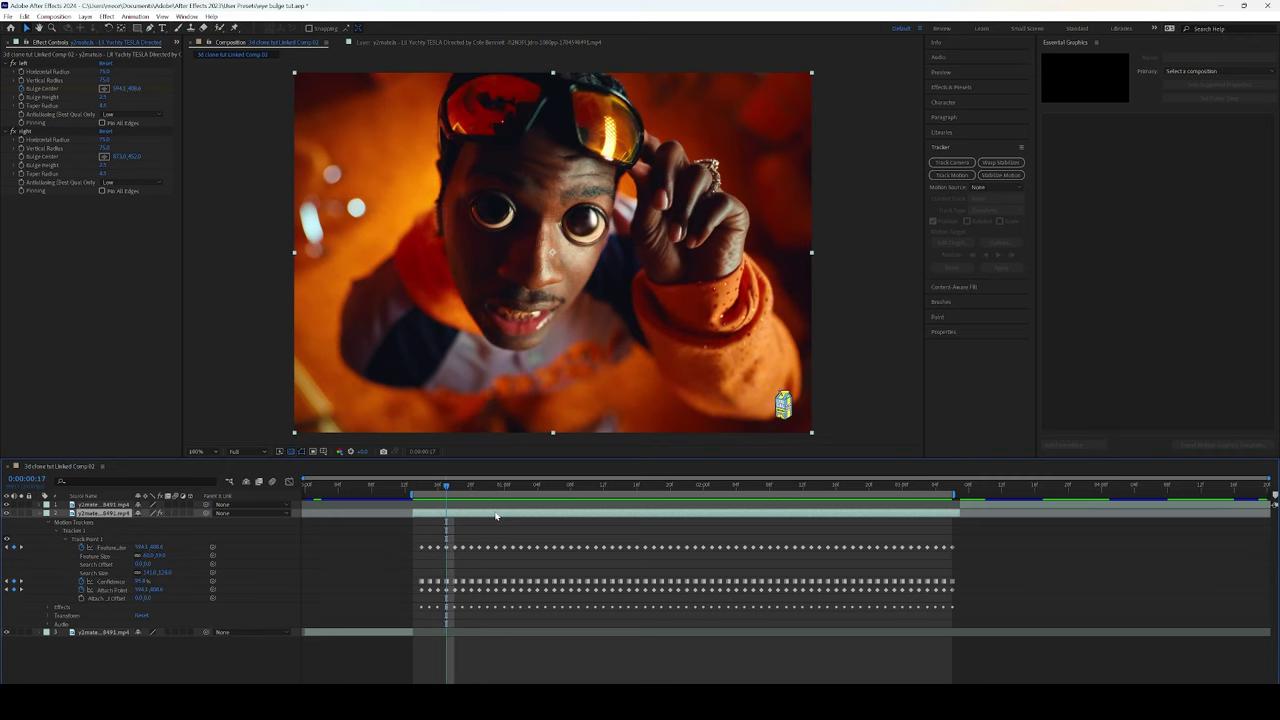
Create a second motion tracker centred on the image-right eye and analyze it forward from 0:00:00:13
{"action": "left_click", "coordinate": [952, 175]}
{"action": "left_click_drag", "start_coordinate": [555, 238], "coordinate": [633, 193]}
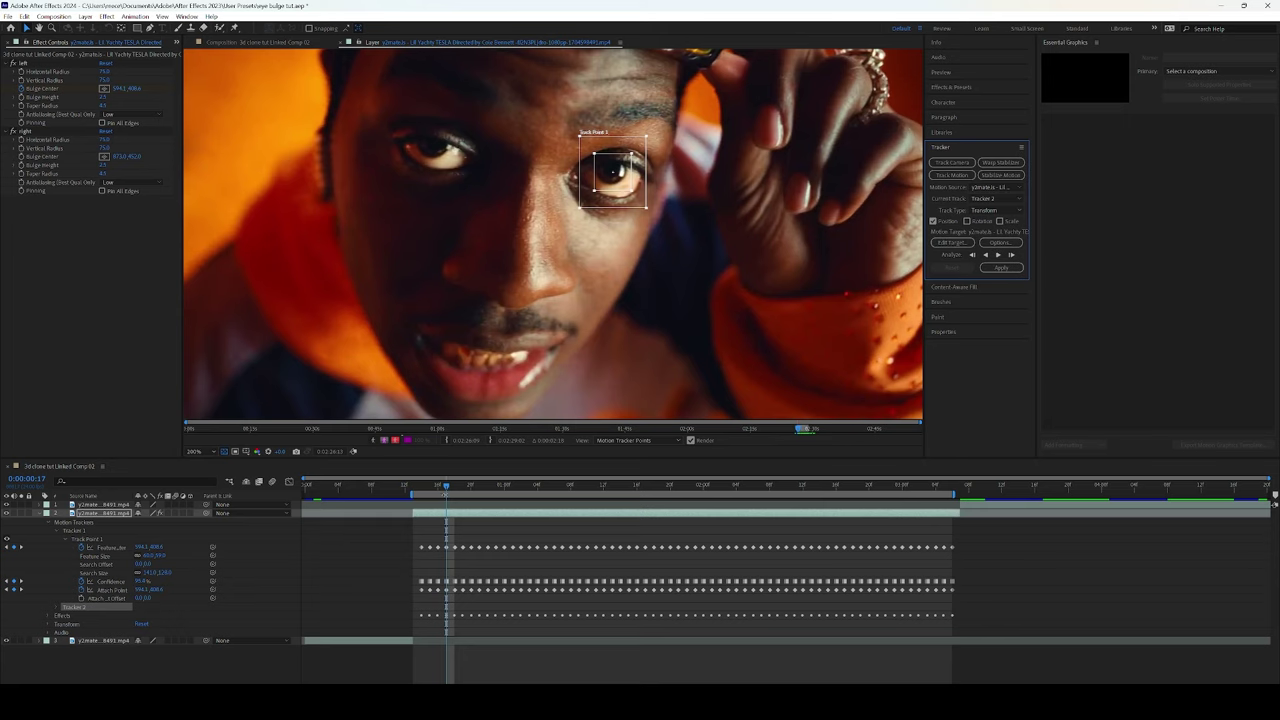
{"action": "left_click", "coordinate": [985, 254]}
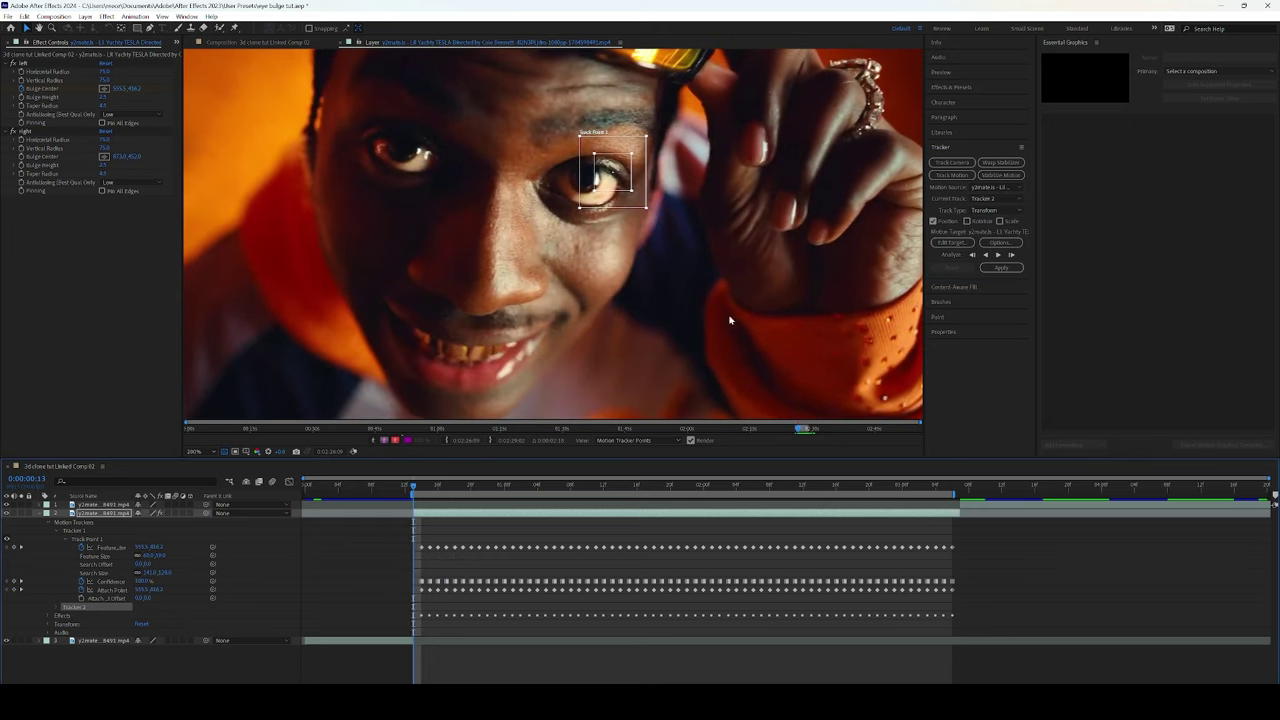
{"action": "left_click_drag", "start_coordinate": [600, 187], "coordinate": [586, 185]}
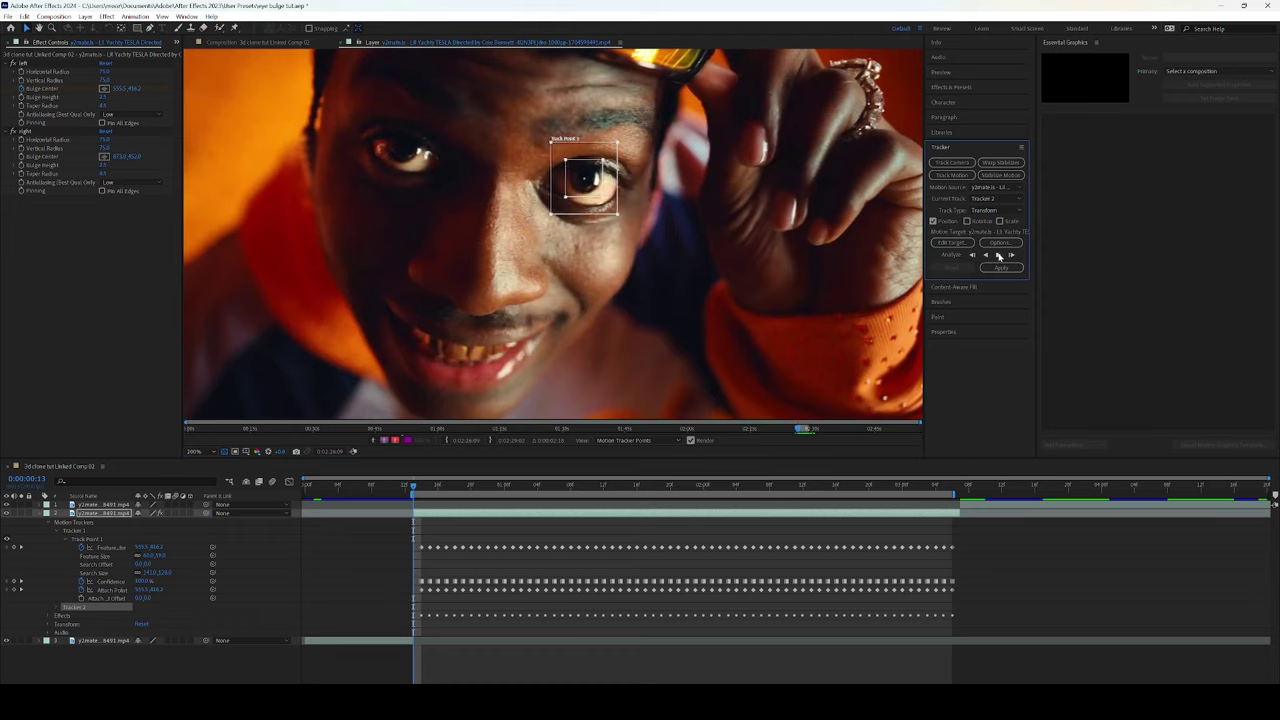
{"action": "left_click", "coordinate": [998, 255]}
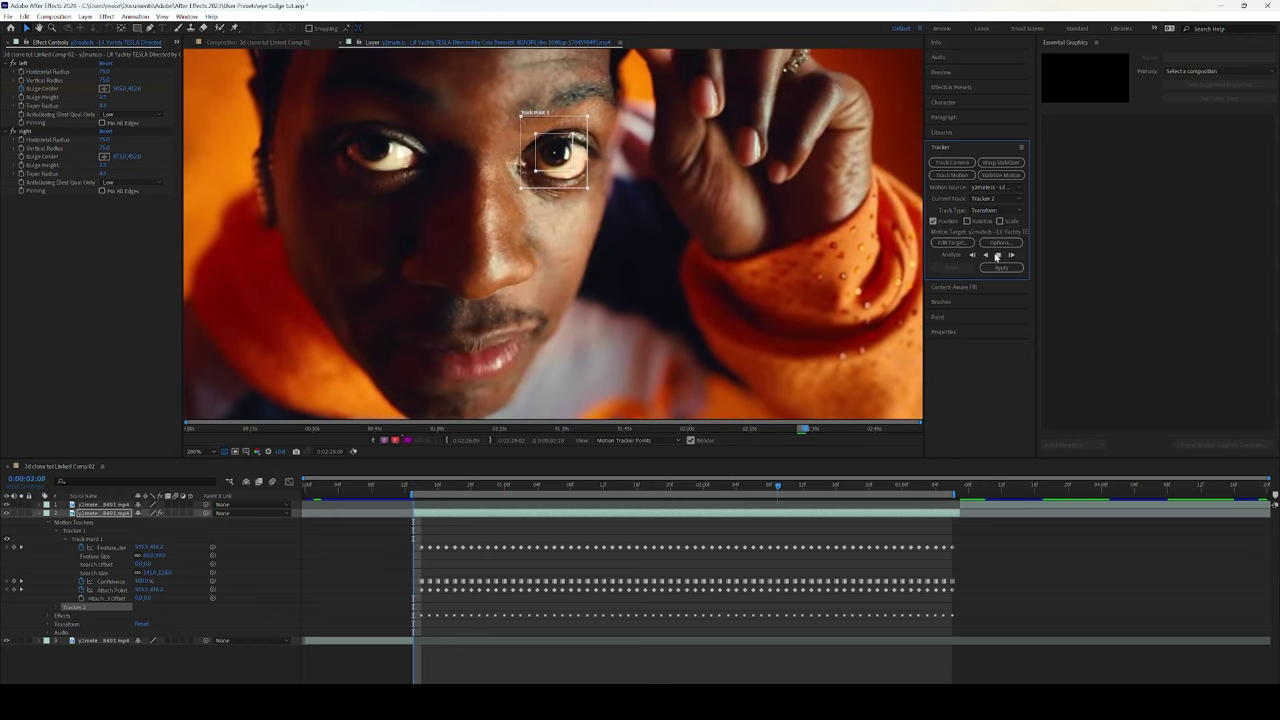
Set Tracker 2's motion target to the effect point control right/Bulge Center and apply the tracking in X and Y
{"action": "left_click_drag", "start_coordinate": [520, 486], "coordinate": [429, 486]}
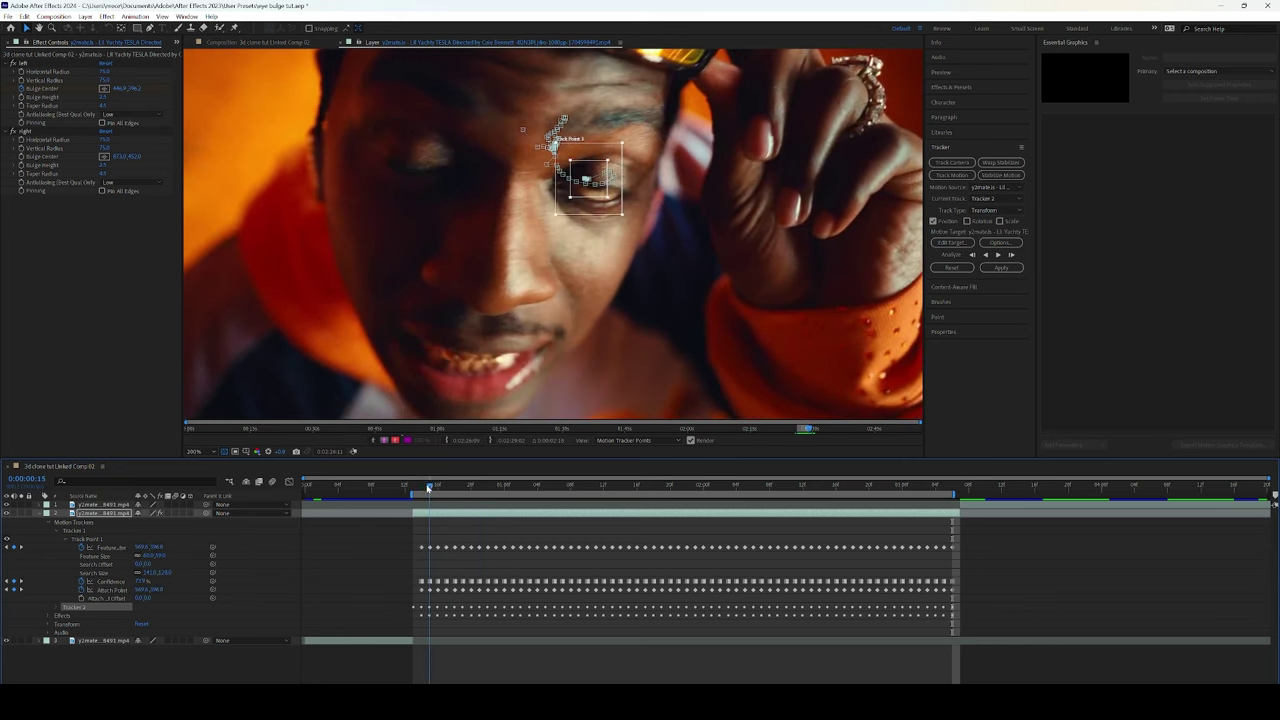
{"action": "key", "text": "Page_Up"}
{"action": "left_click", "coordinate": [974, 243]}
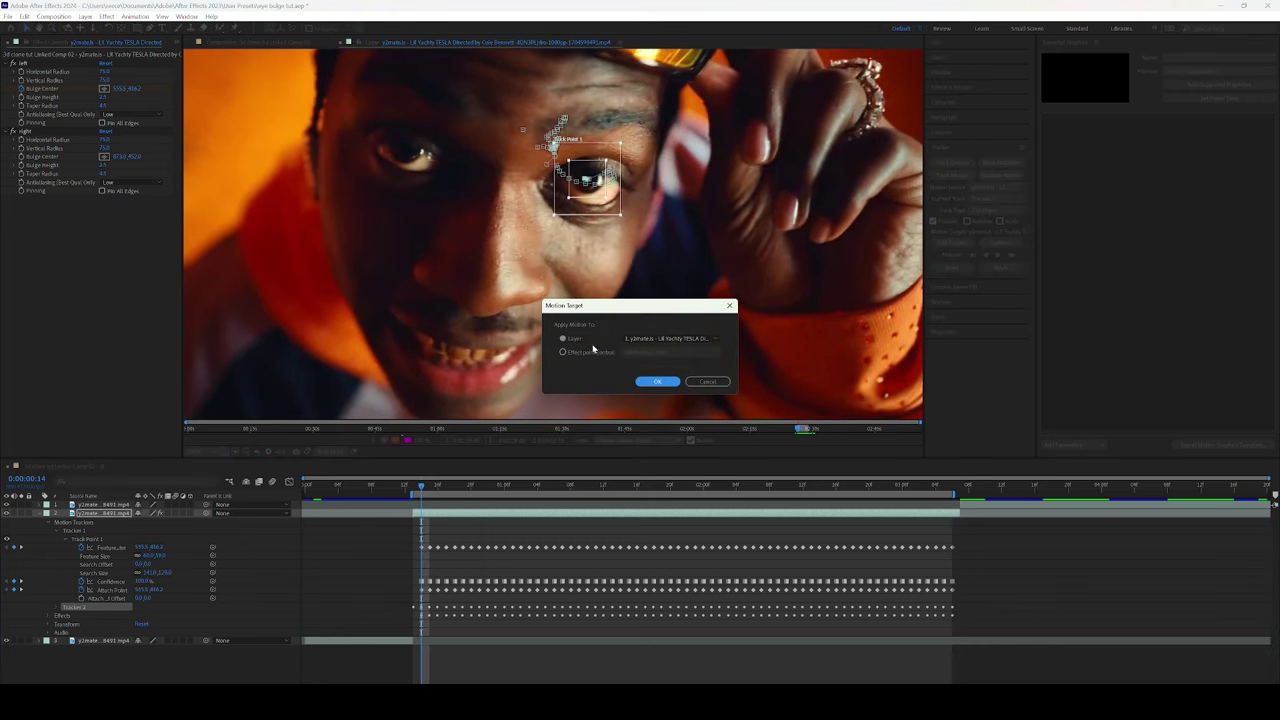
{"action": "left_click", "coordinate": [563, 355]}
{"action": "left_click", "coordinate": [670, 352]}
{"action": "left_click", "coordinate": [667, 372]}
{"action": "left_click", "coordinate": [658, 382]}
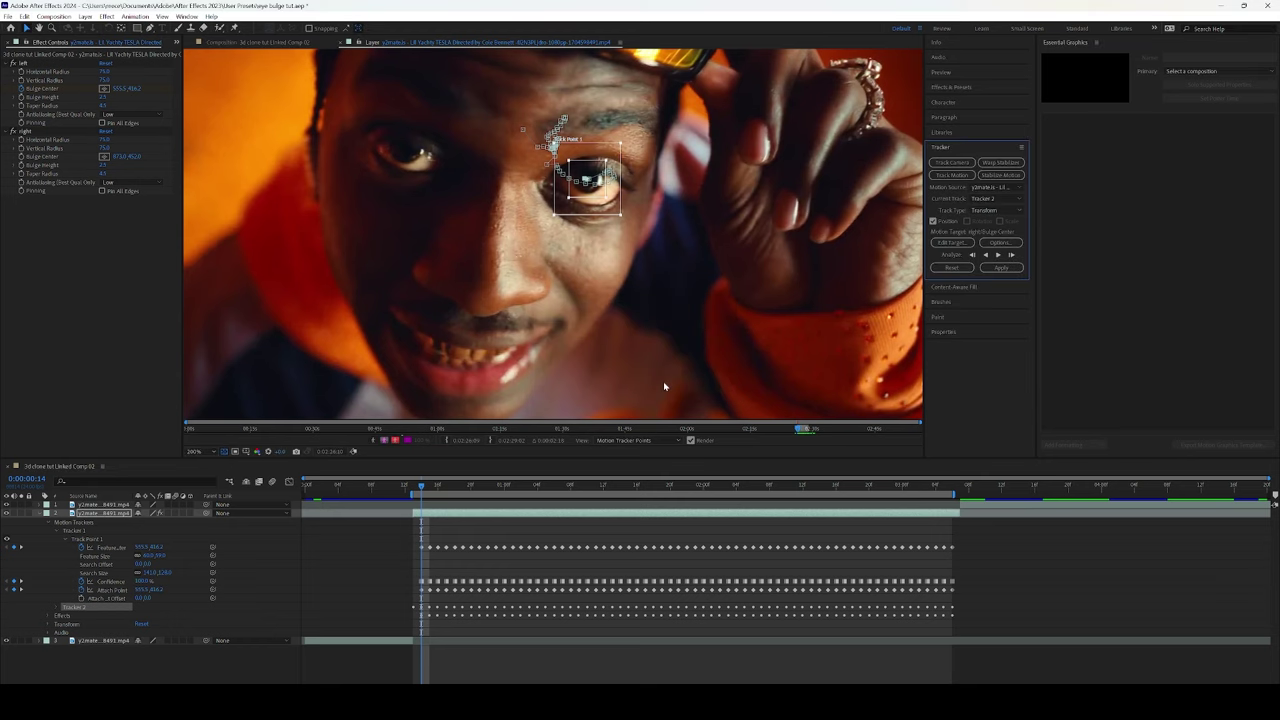
{"action": "left_click", "coordinate": [1003, 269]}
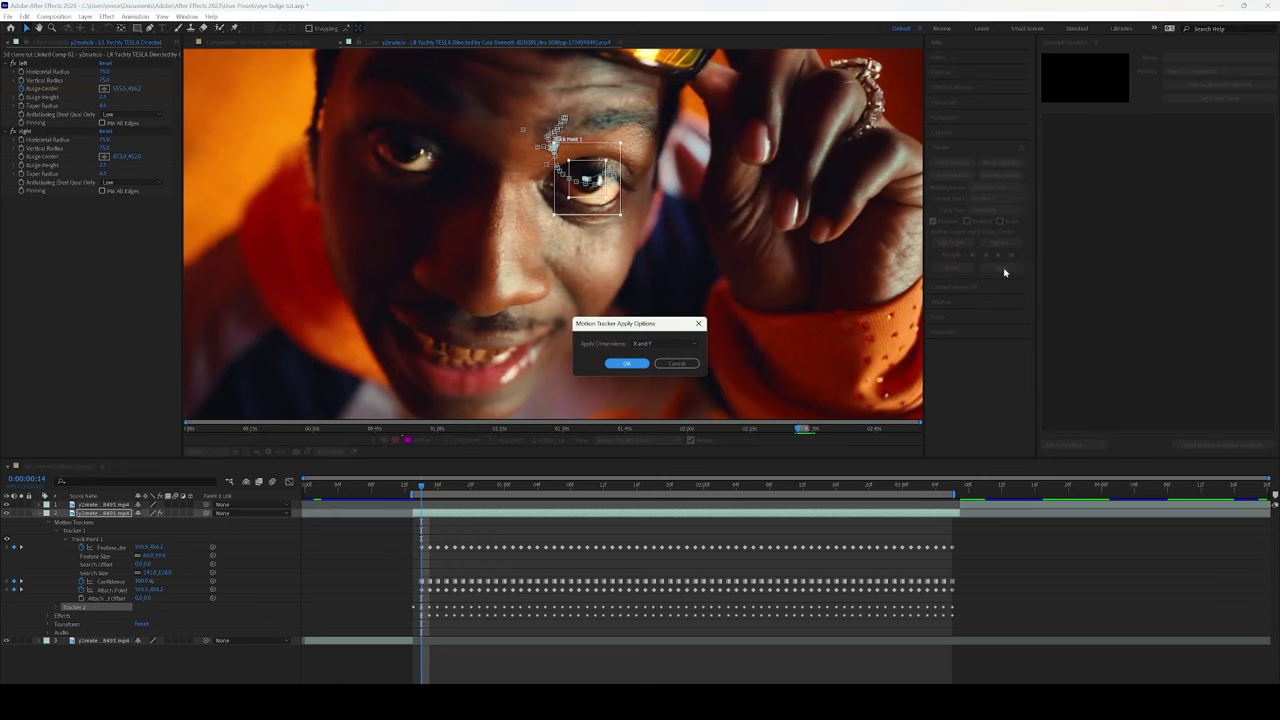
{"action": "left_click", "coordinate": [630, 364]}
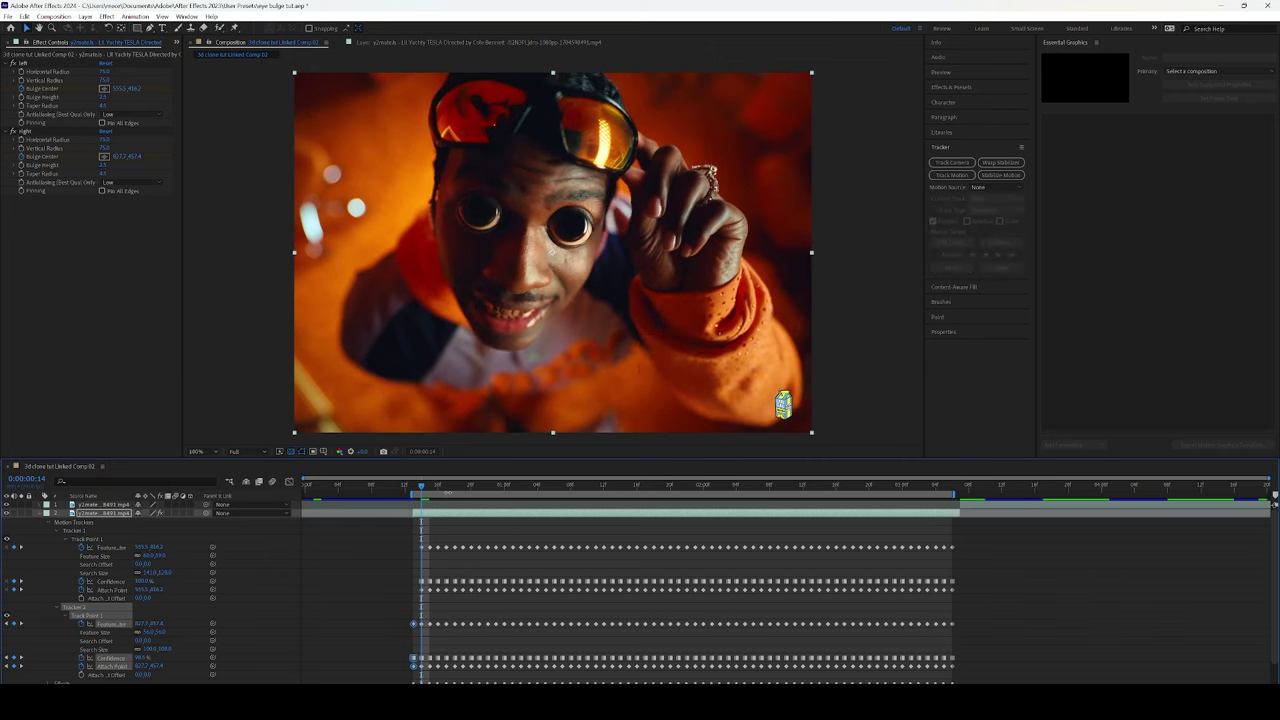
Preview the segment from 0:00:00:13 to check that both bulges follow the eyes
{"action": "left_click_drag", "start_coordinate": [423, 489], "coordinate": [416, 489]}
{"action": "key", "text": "space"}
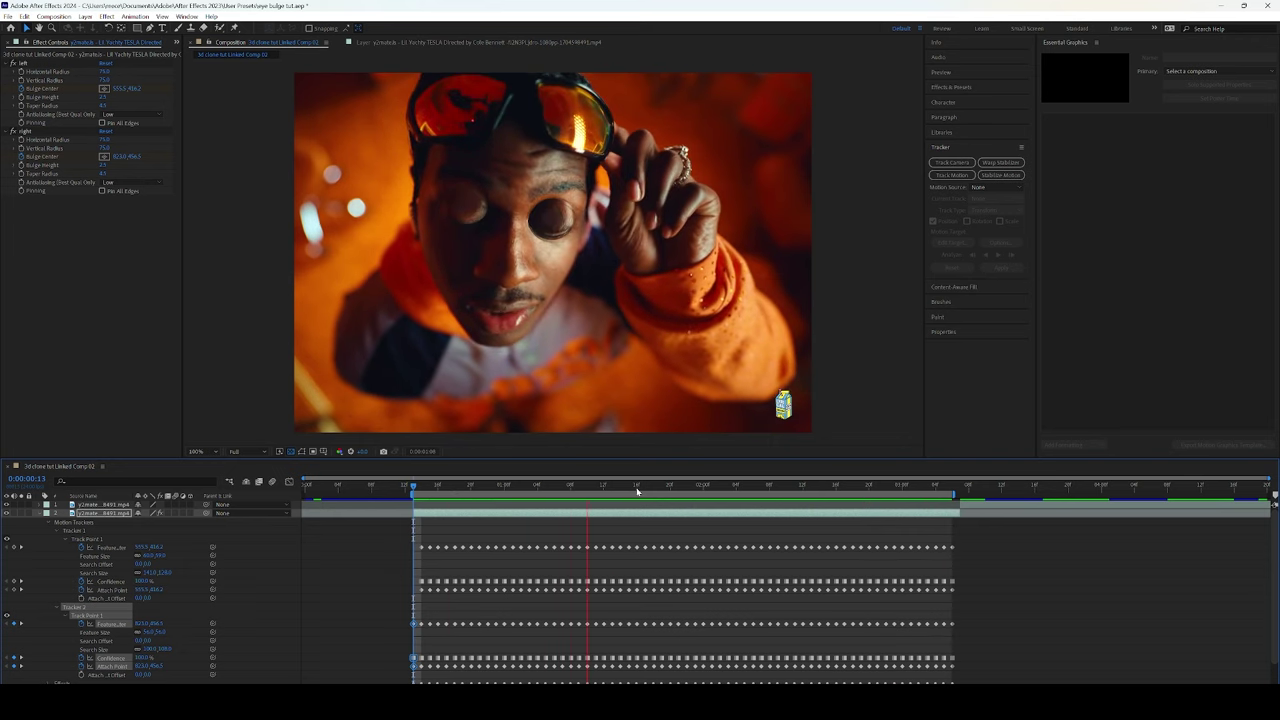
{"action": "key", "text": "space"}
At 0:00:02:20, move the left bulge's center down onto the image-left eye and preview the correction
{"action": "left_click_drag", "start_coordinate": [601, 489], "coordinate": [870, 497]}
{"action": "left_click", "coordinate": [871, 548]}
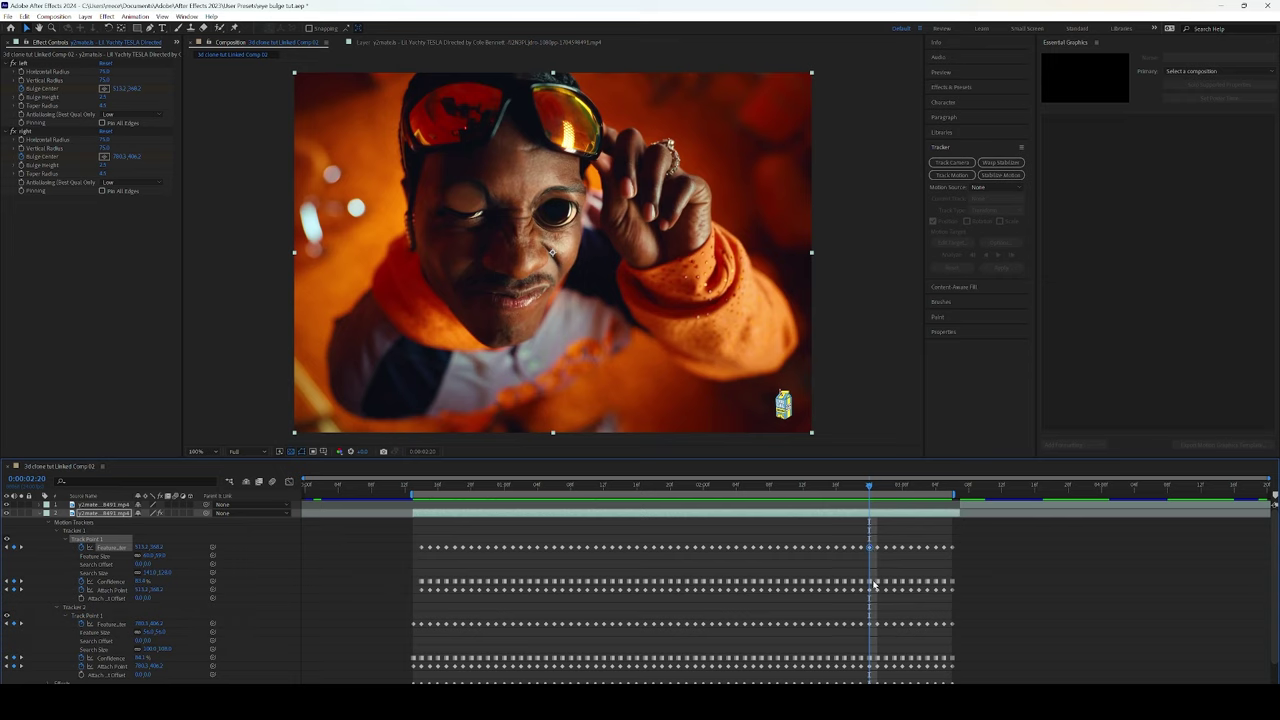
{"action": "left_click", "coordinate": [871, 581]}
{"action": "left_click_drag", "start_coordinate": [466, 203], "coordinate": [466, 215]}
{"action": "key", "text": "ctrl+z"}
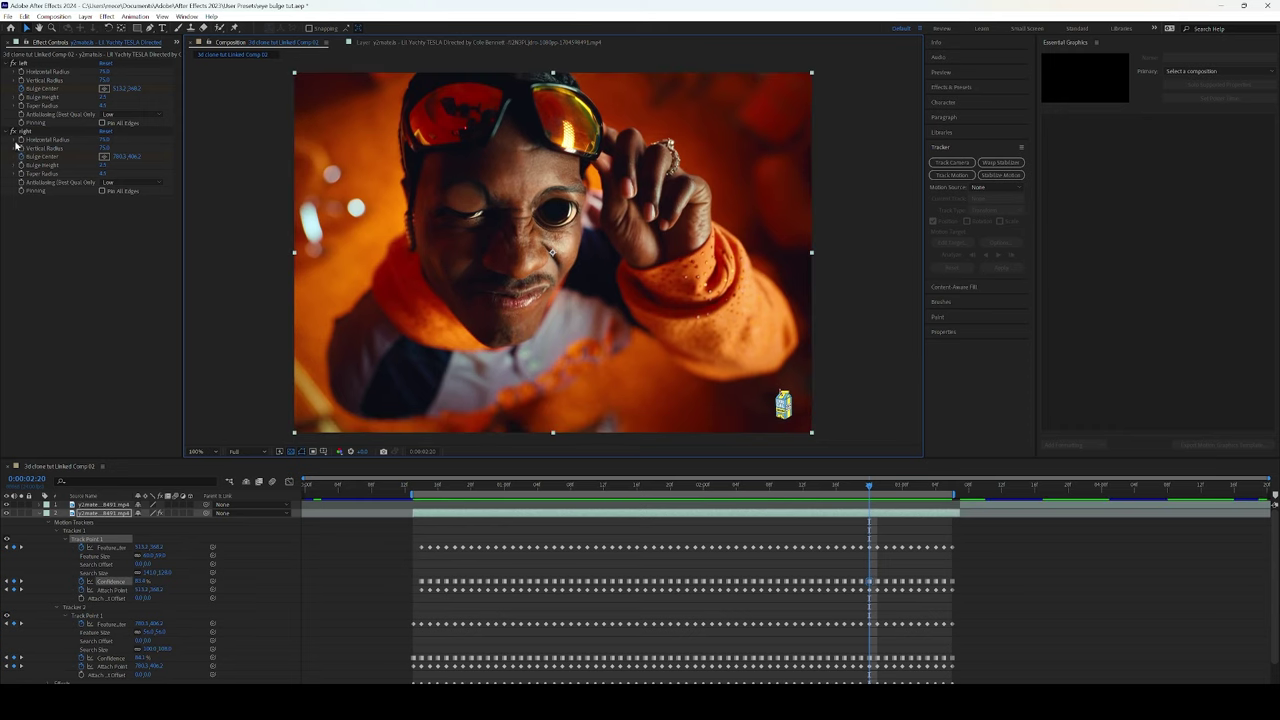
{"action": "left_click", "coordinate": [35, 65]}
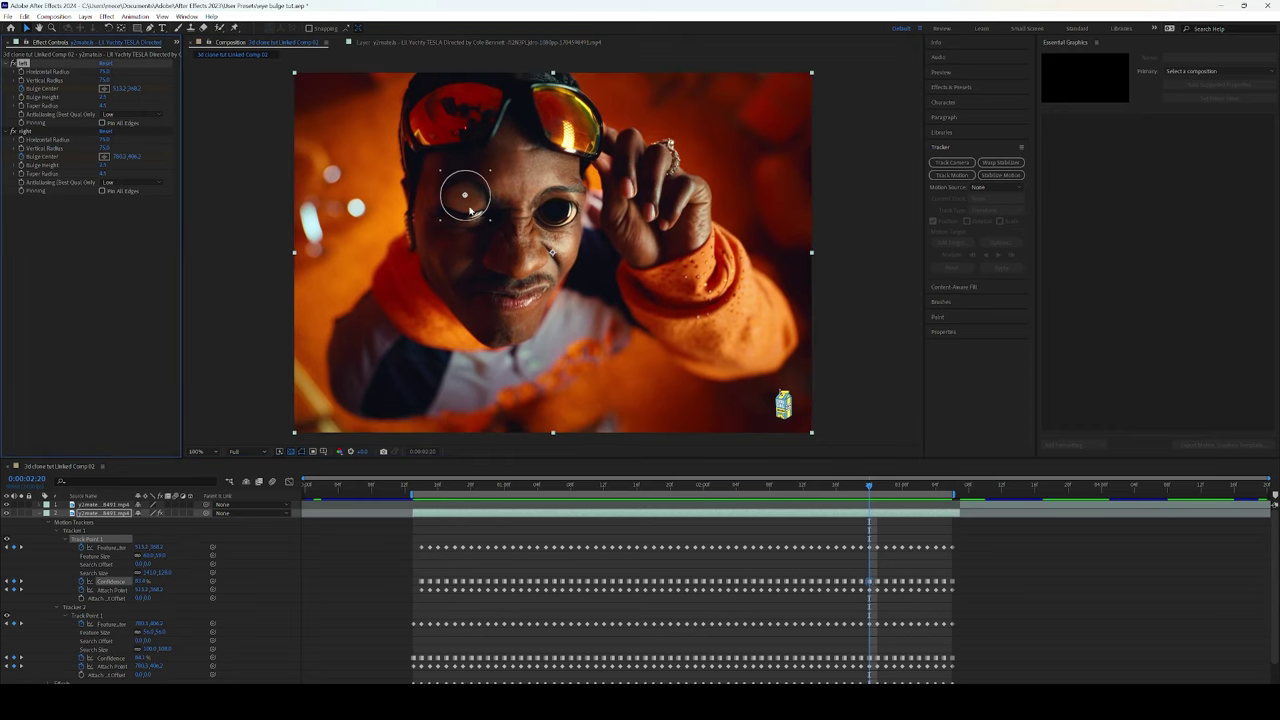
{"action": "left_click_drag", "start_coordinate": [470, 210], "coordinate": [470, 224]}
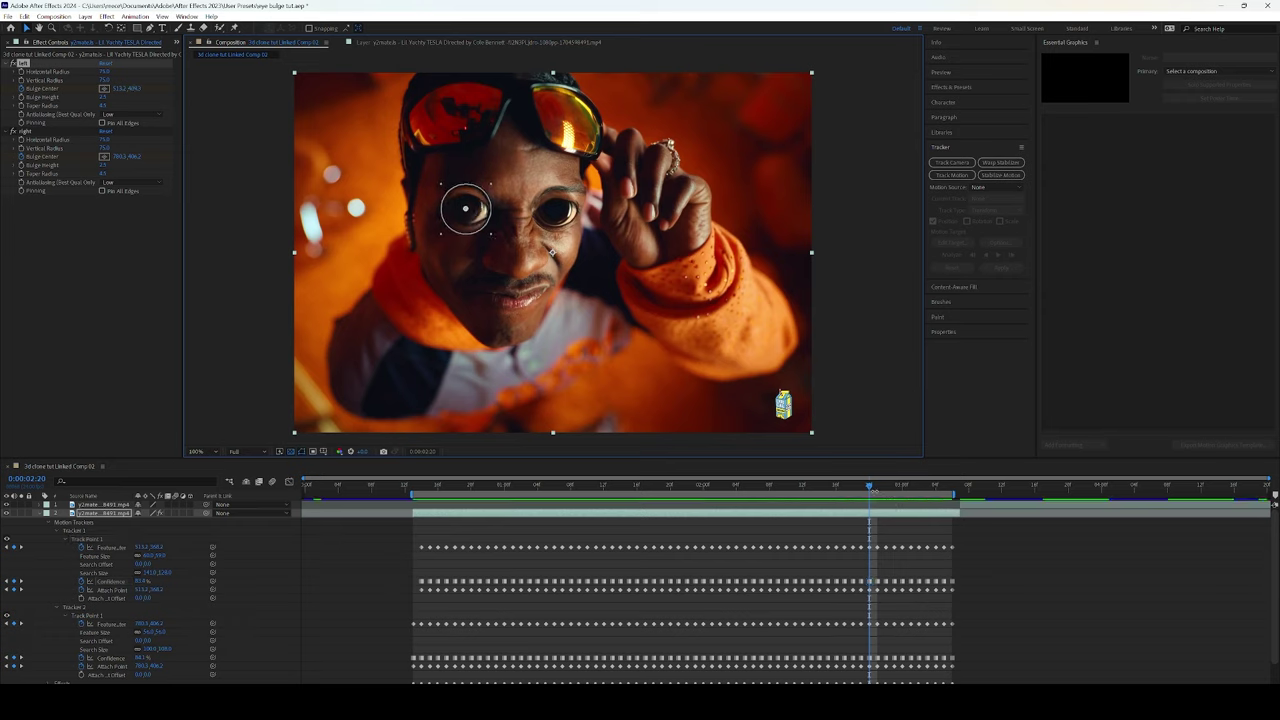
{"action": "key", "text": "space"}
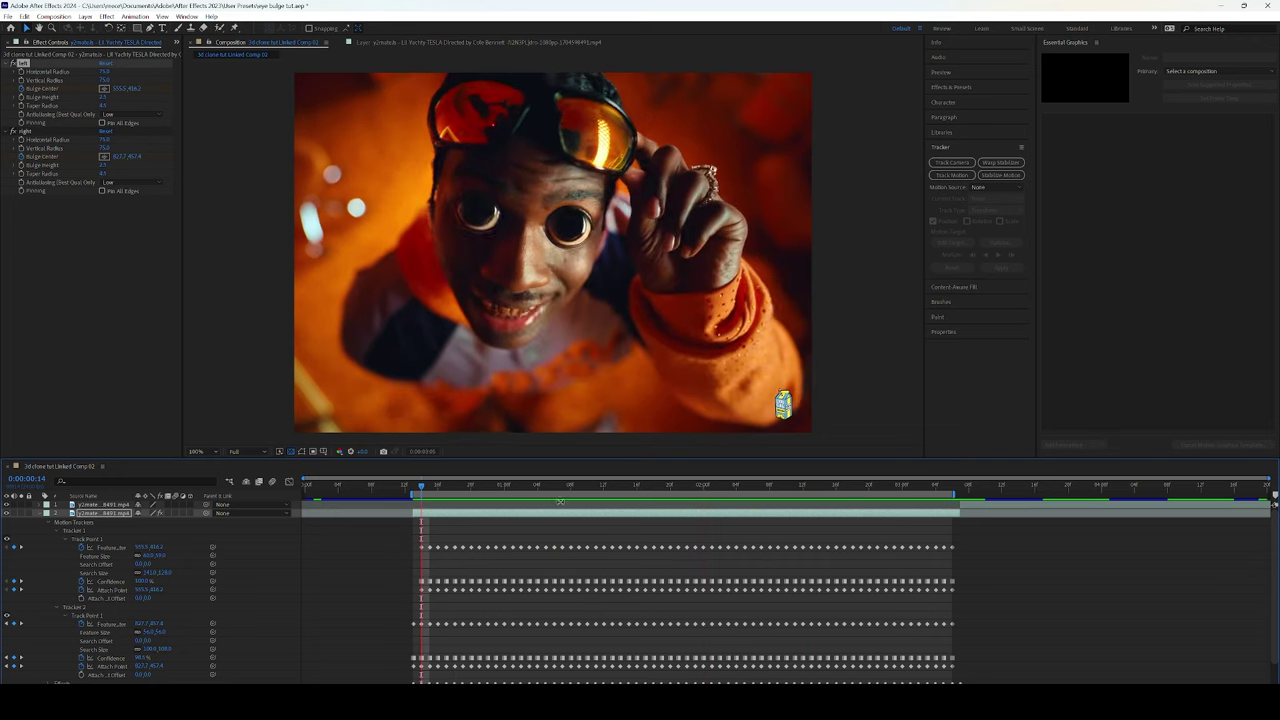
{"action": "left_click", "coordinate": [645, 487]}
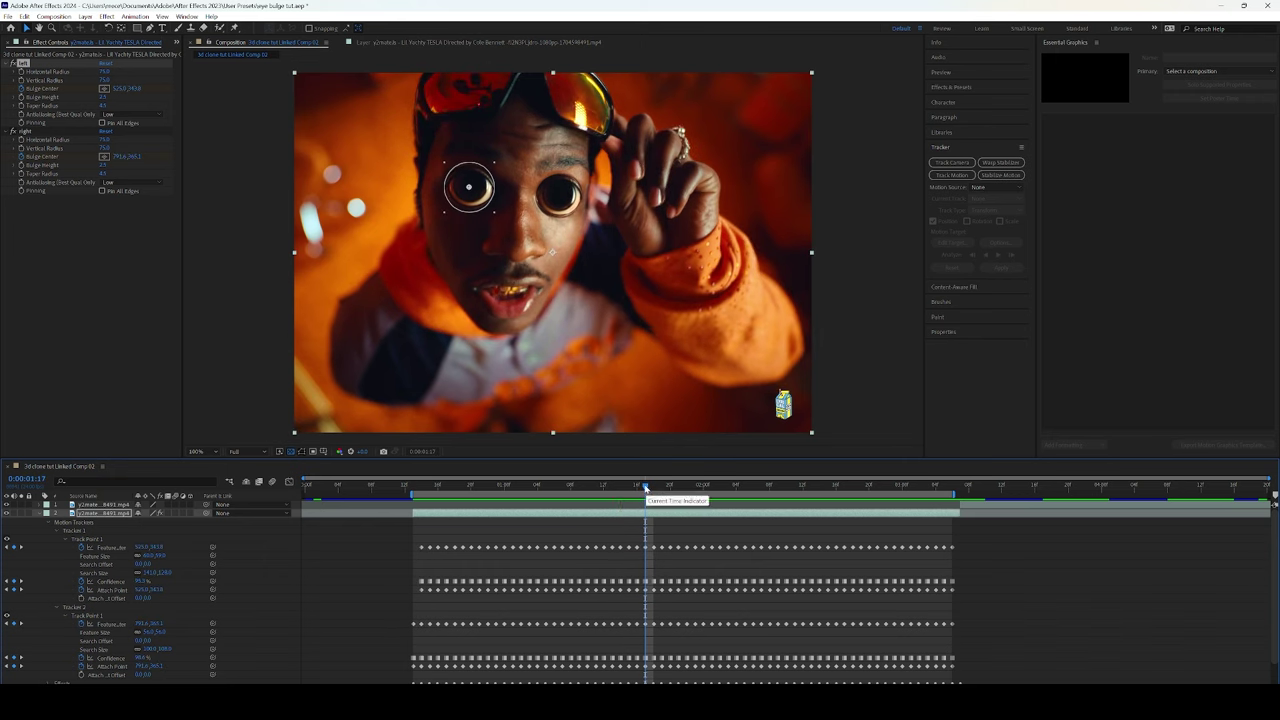
Animate the right bulge's Bulge Height from 0 at 0:00:00:13 to 2.5 at 0:00:00:21 and preview the growth
{"action": "left_click_drag", "start_coordinate": [645, 488], "coordinate": [414, 500]}
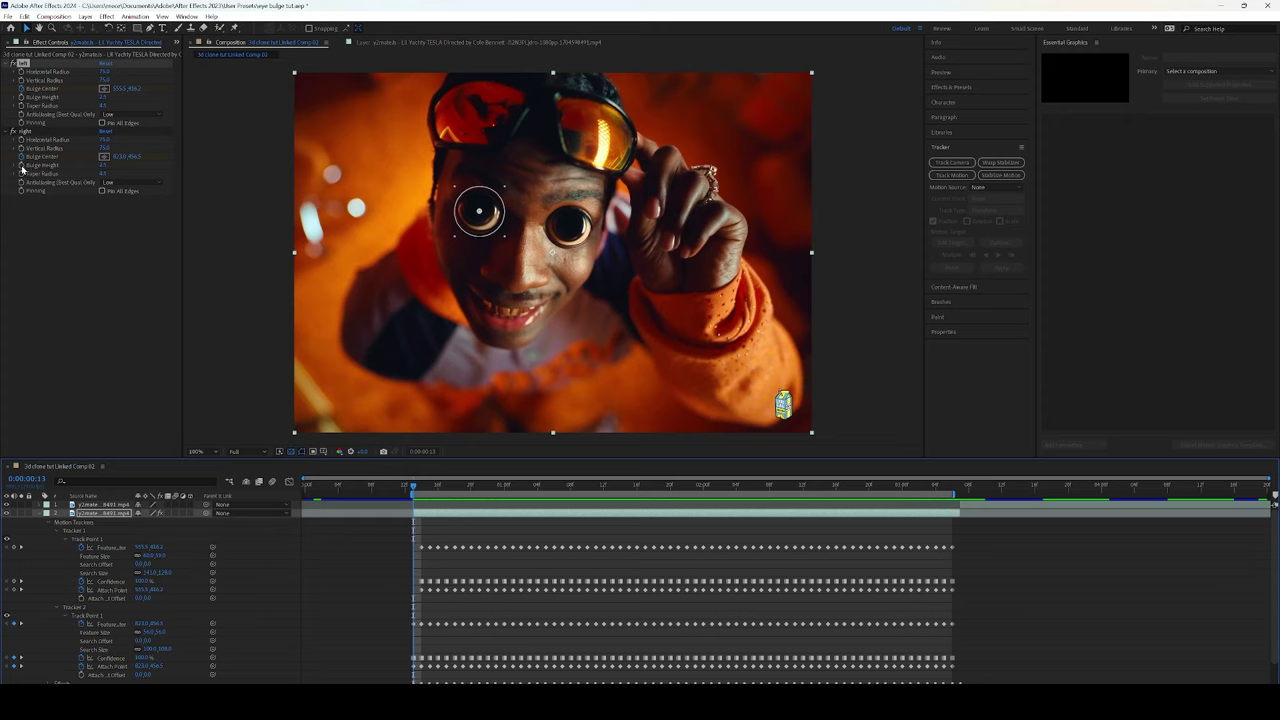
{"action": "left_click", "coordinate": [22, 170]}
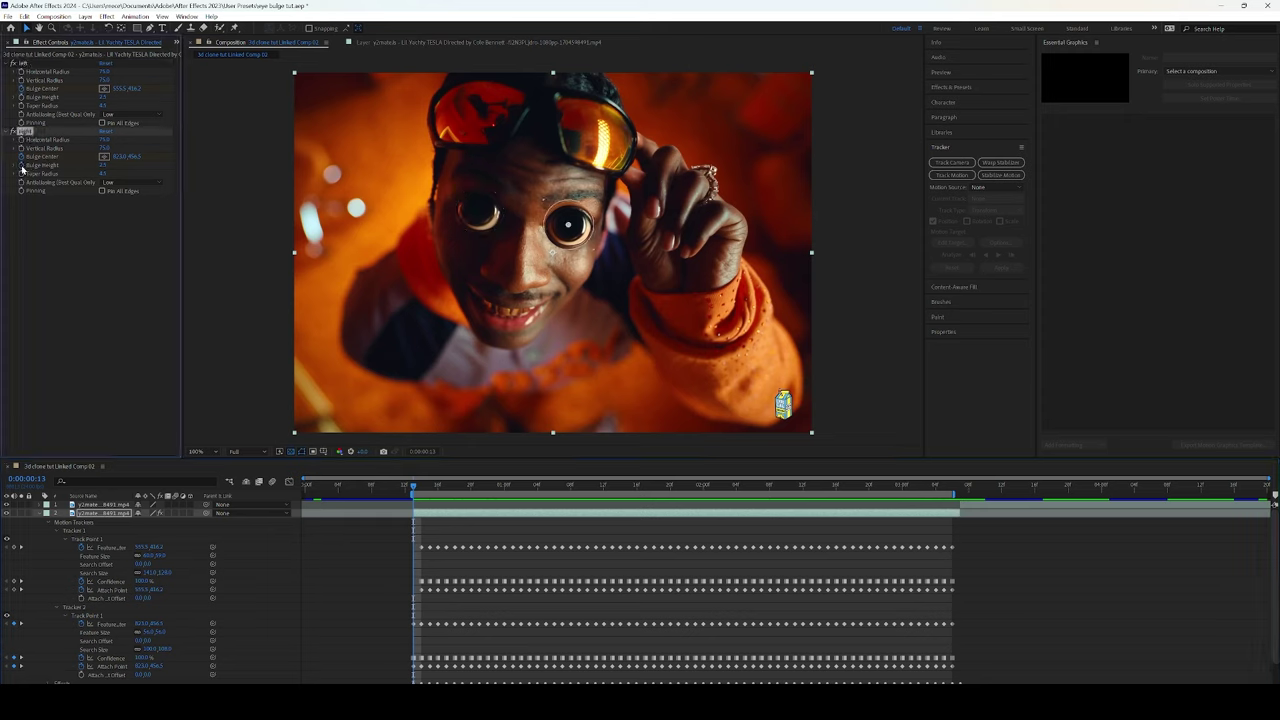
{"action": "key", "text": "Return"}
{"action": "left_click_drag", "start_coordinate": [521, 488], "coordinate": [483, 500]}
{"action": "left_click", "coordinate": [106, 166]}
{"action": "type", "text": "2.5"}
{"action": "key", "text": "Return"}
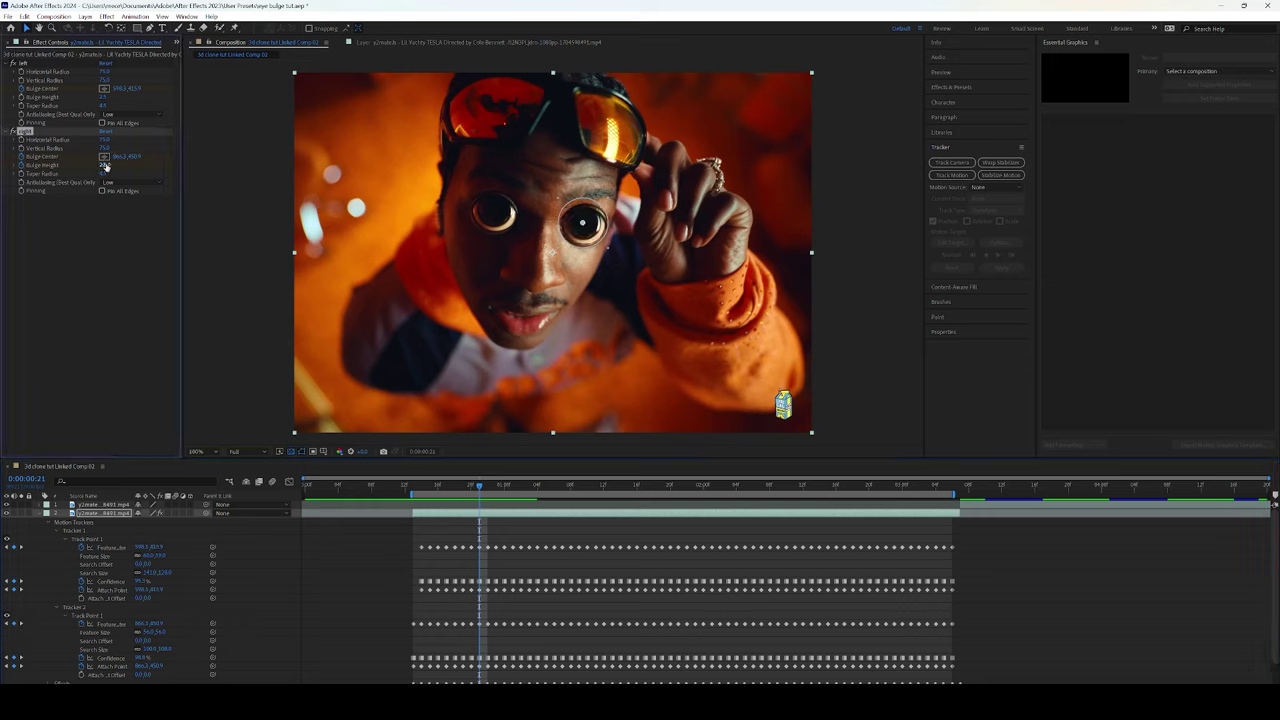
{"action": "key", "text": "space"}
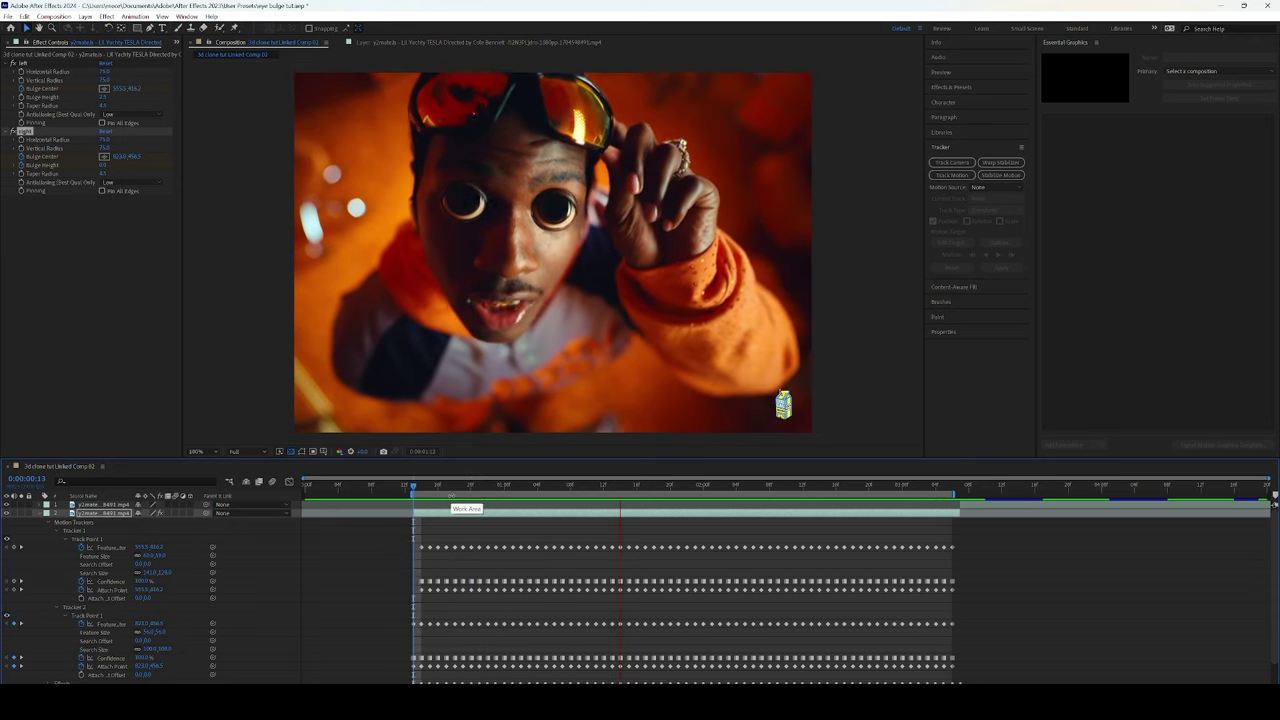
{"action": "mouse_move", "coordinate": [413, 487]}
{"action": "left_mouse_down"}
{"action": "mouse_move", "coordinate": [444, 490]}
{"action": "mouse_move", "coordinate": [413, 494]}
{"action": "left_mouse_up"}
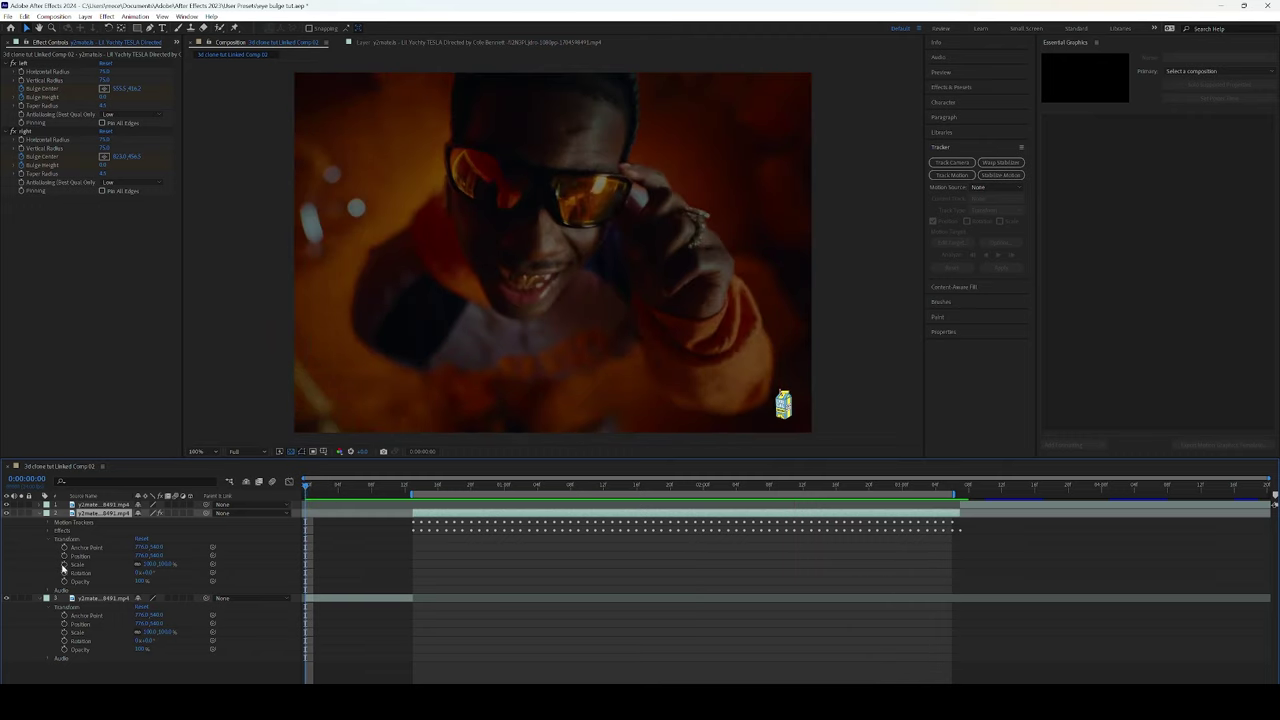
Keyframe a zoom-in on the bulged clip layer, enlarging its Scale at 0:00:01:02 and shifting its Position to frame the face
{"action": "left_click", "coordinate": [406, 485]}
{"action": "left_click_drag", "start_coordinate": [406, 485], "coordinate": [520, 494]}
{"action": "left_click", "coordinate": [63, 565]}
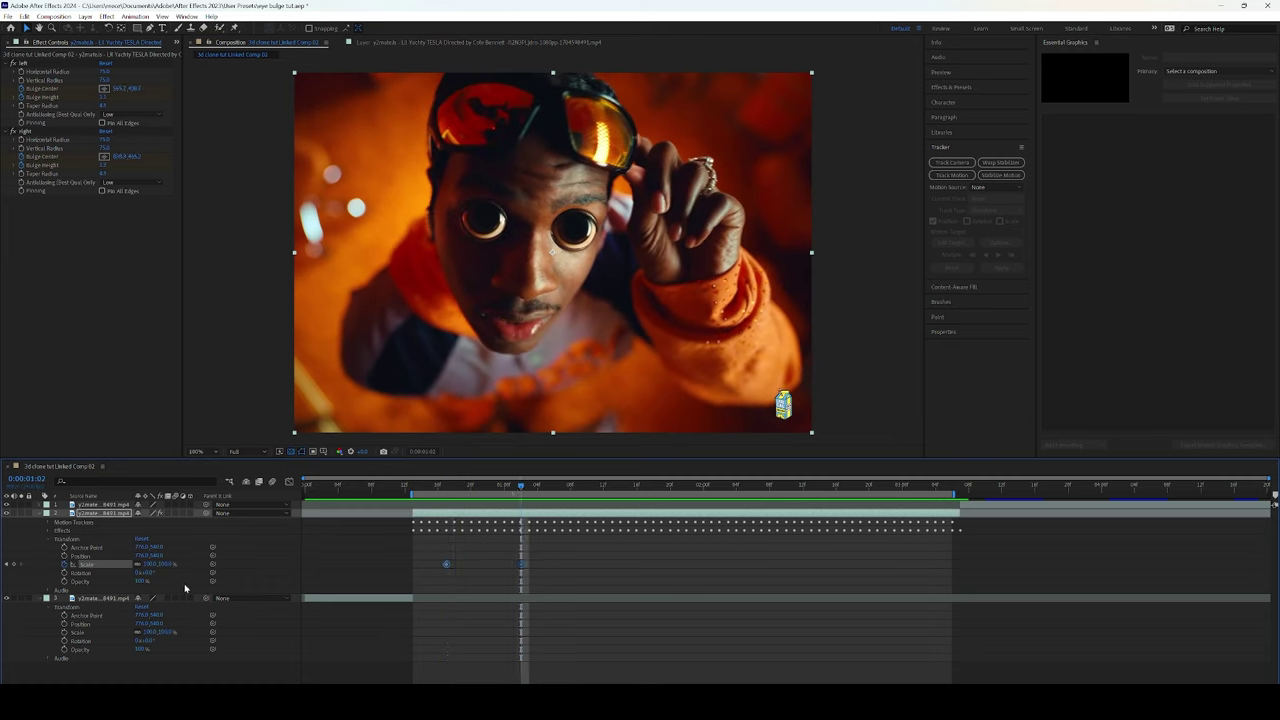
{"action": "left_click_drag", "start_coordinate": [145, 565], "coordinate": [171, 564]}
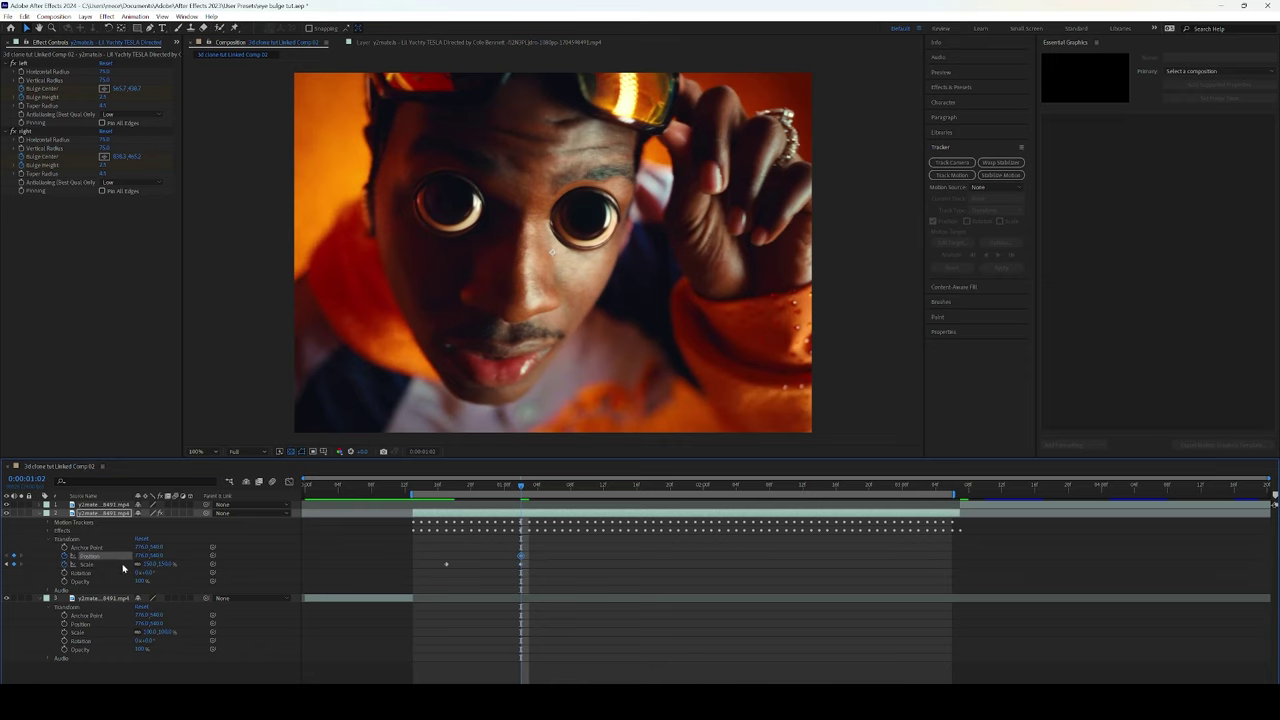
{"action": "left_click_drag", "start_coordinate": [143, 556], "coordinate": [188, 562]}
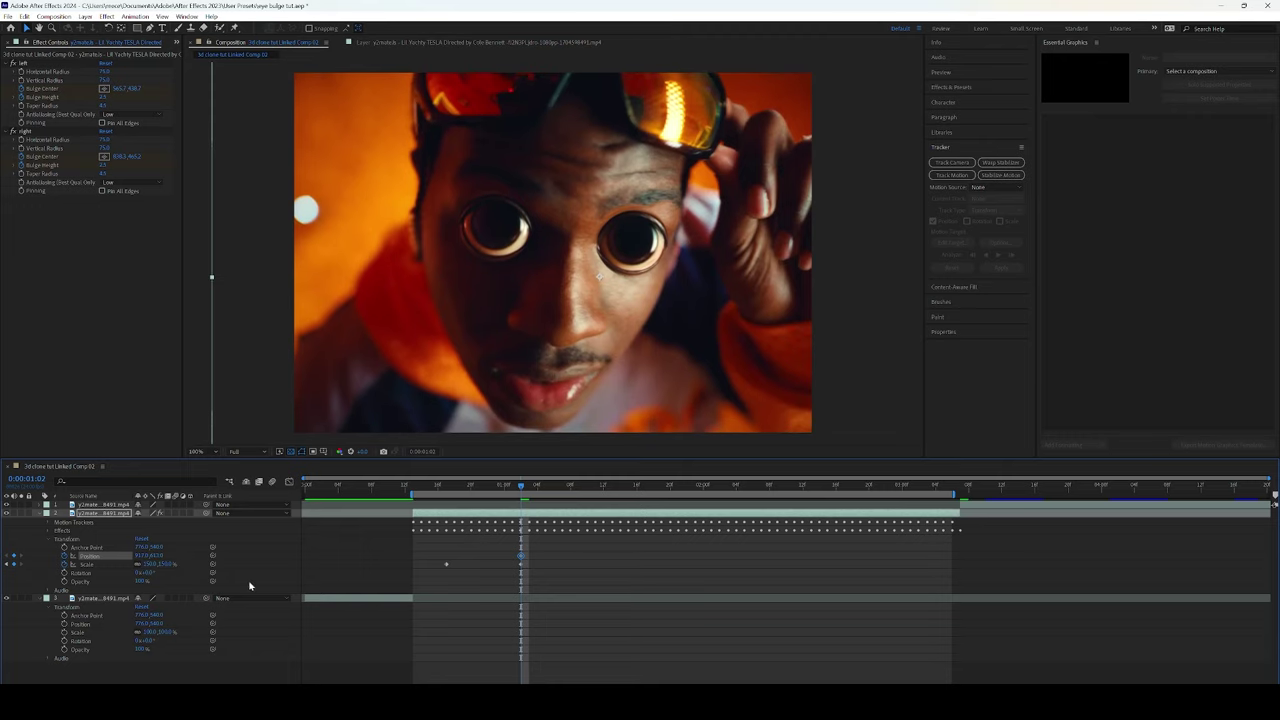
{"action": "left_click_drag", "start_coordinate": [151, 566], "coordinate": [157, 564]}
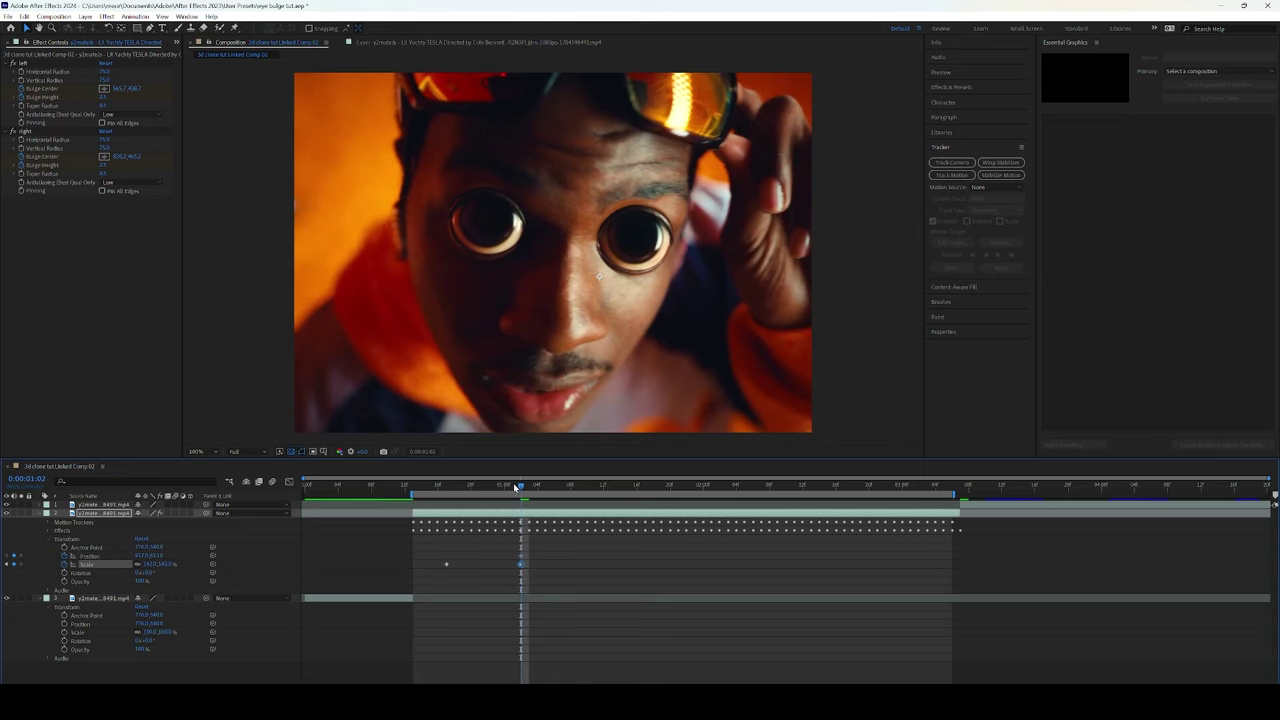
Add a Position keyframe at 0:00:00:17 and reset the layer's position there
{"action": "left_click_drag", "start_coordinate": [511, 487], "coordinate": [449, 499]}
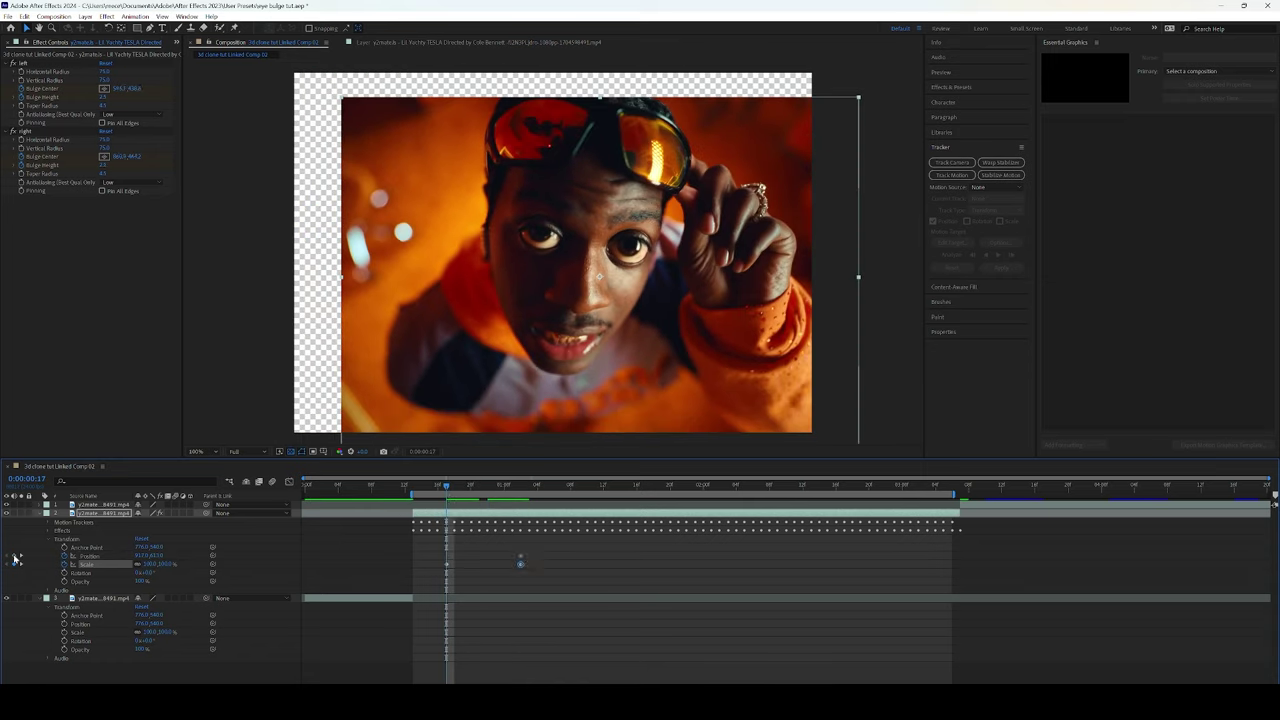
{"action": "left_click", "coordinate": [14, 556]}
{"action": "right_click", "coordinate": [100, 560]}
{"action": "left_click", "coordinate": [150, 500]}
Hold the zoom with Position and Scale keyframes at 0:00:02:04, and reset both properties at 0:00:02:13
{"action": "left_click_drag", "start_coordinate": [447, 485], "coordinate": [736, 484]}
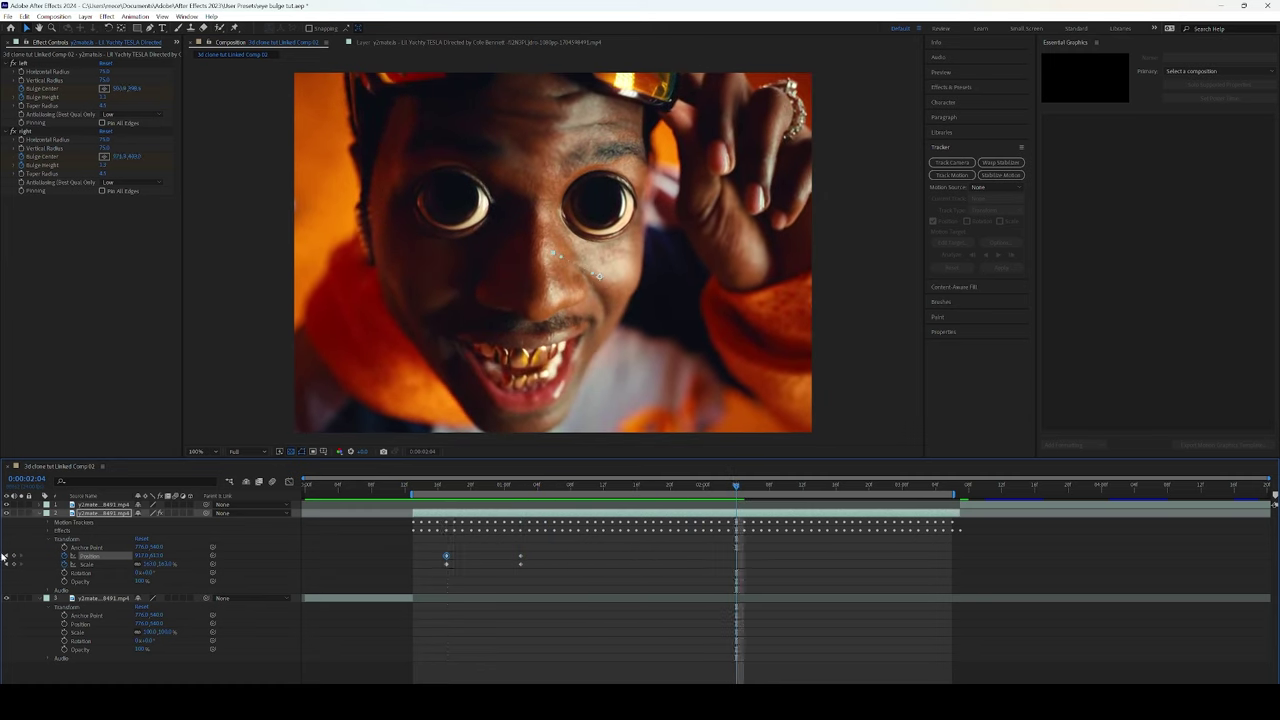
{"action": "left_click", "coordinate": [13, 564]}
{"action": "left_click_drag", "start_coordinate": [736, 484], "coordinate": [815, 502]}
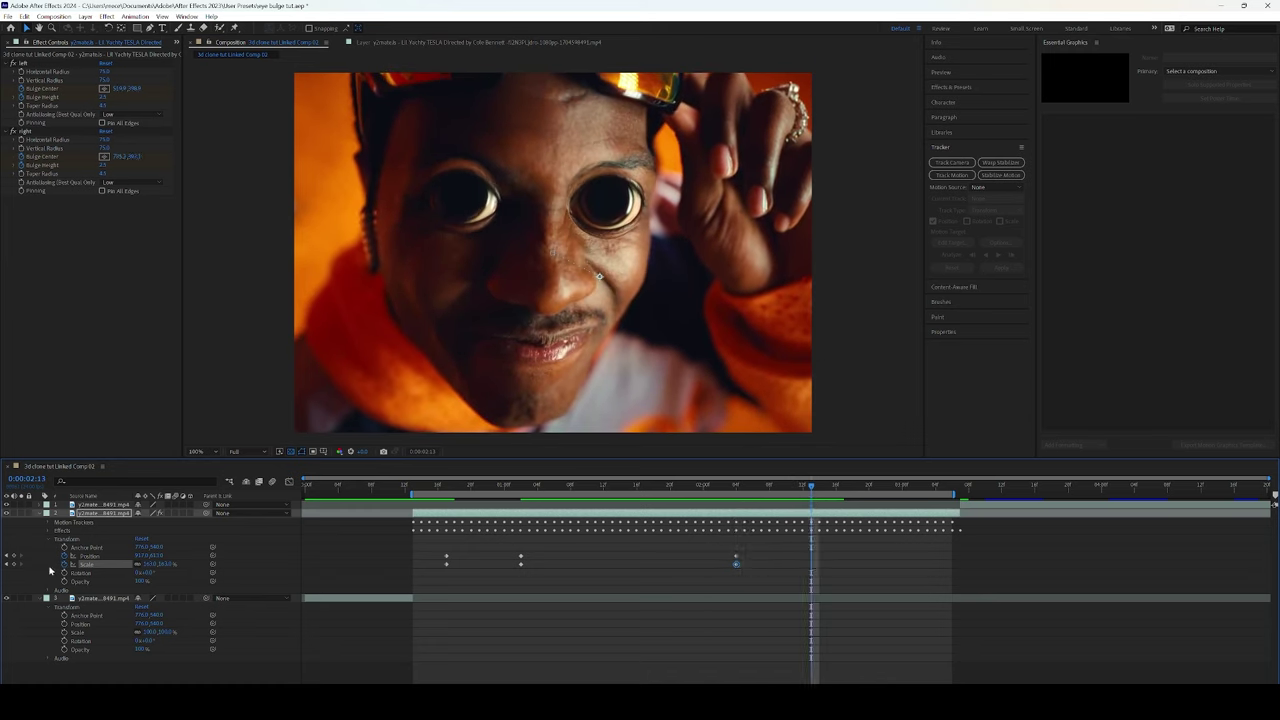
{"action": "left_click_drag", "start_coordinate": [53, 556], "coordinate": [58, 566]}
{"action": "right_click", "coordinate": [87, 572]}
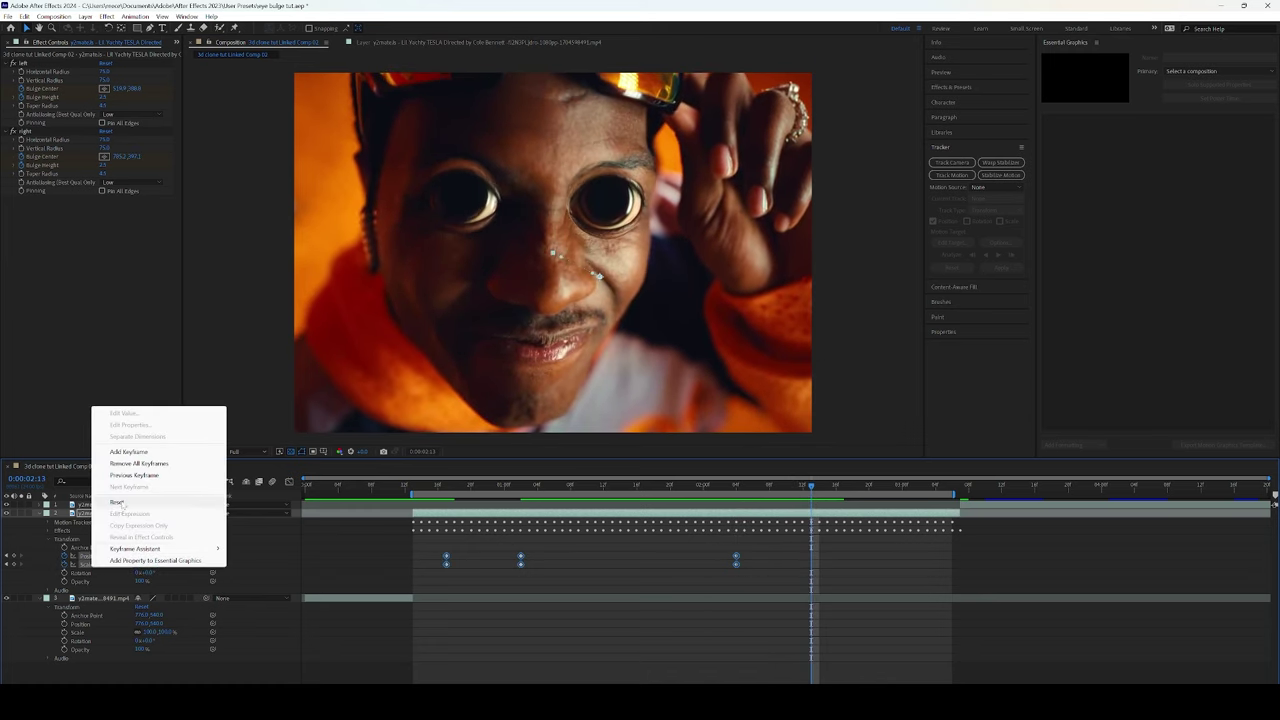
{"action": "left_click", "coordinate": [120, 506]}
Apply Easy Ease to all of the layer's Position and Scale keyframes and preview the zoom from 0:00:00:09
{"action": "left_click_drag", "start_coordinate": [840, 580], "coordinate": [413, 531]}
{"action": "key", "text": "F9"}
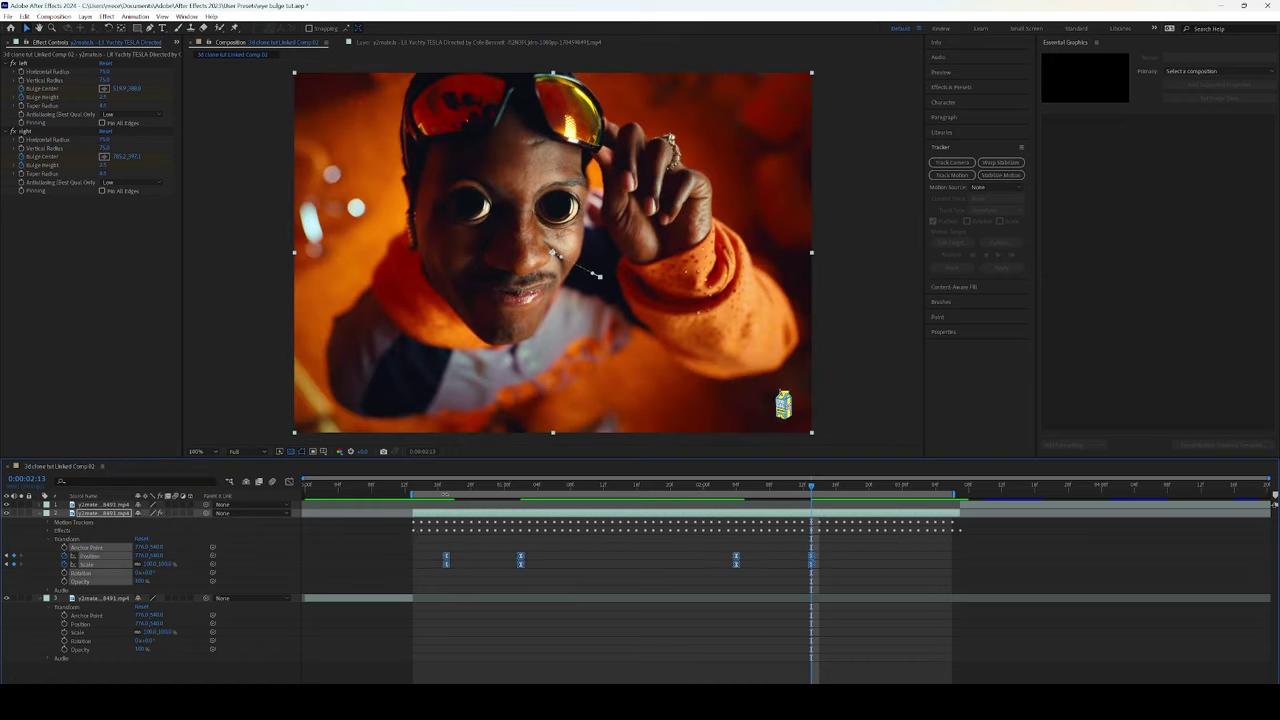
{"action": "left_click", "coordinate": [380, 494]}
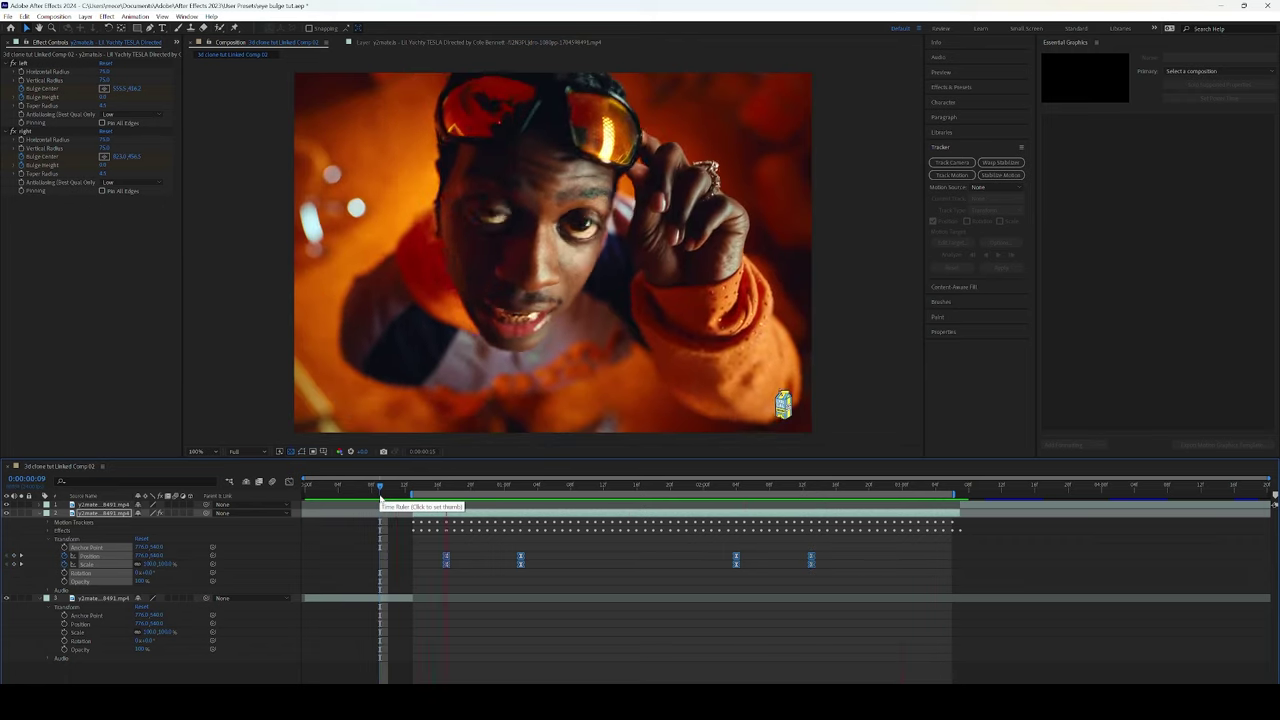
{"action": "left_click", "coordinate": [385, 494]}
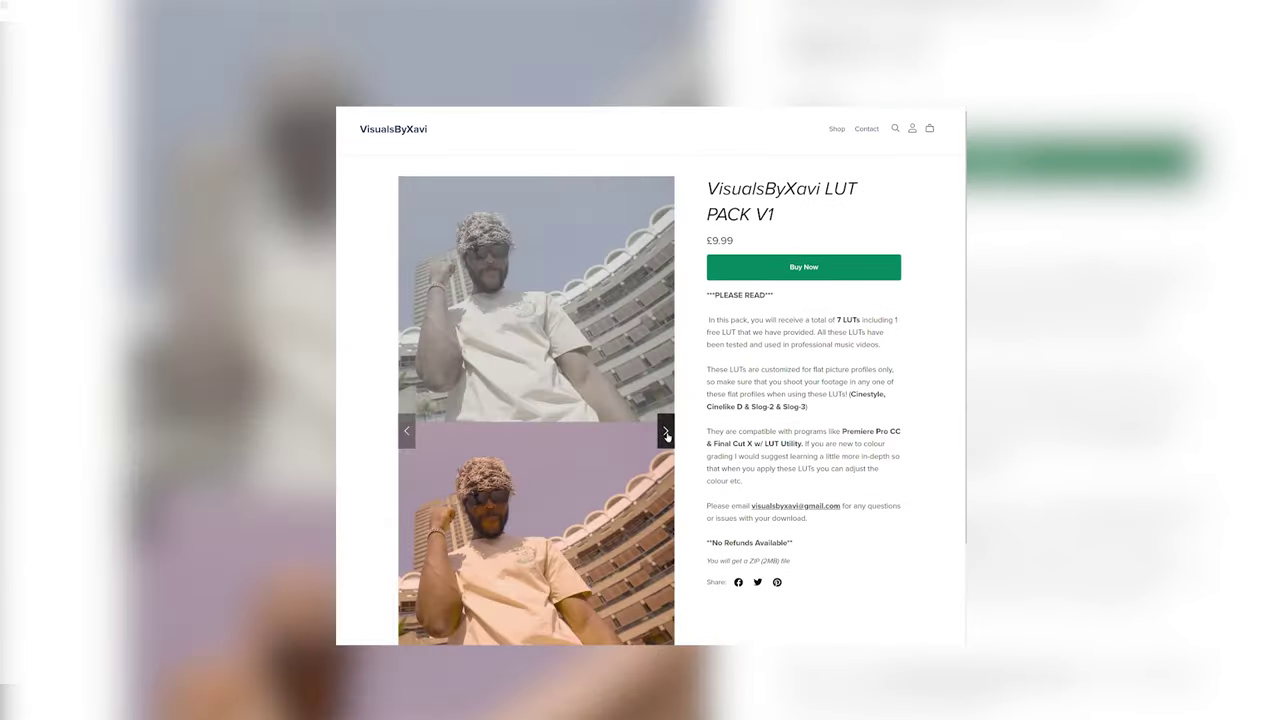
Browse the VisualsByXavi LUT PACK V1 product gallery on the web shop and play its preview video
{"action": "left_click", "coordinate": [668, 437]}
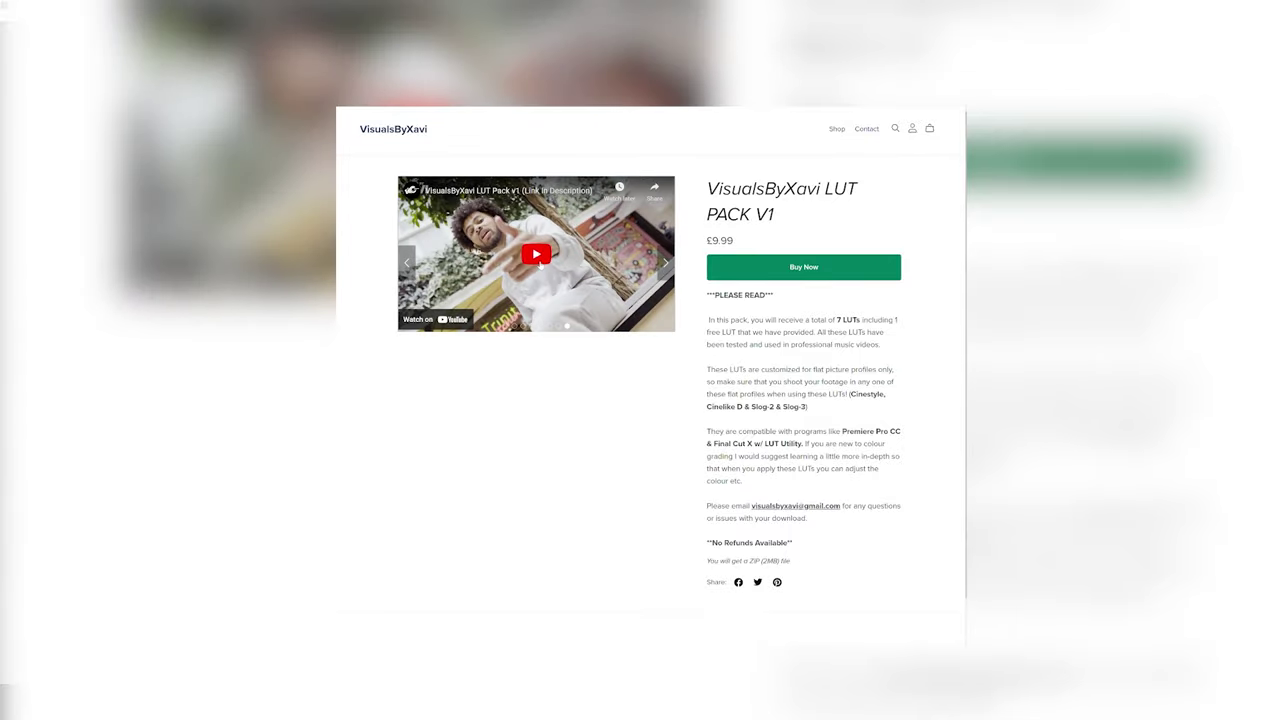
{"action": "left_click", "coordinate": [539, 262]}
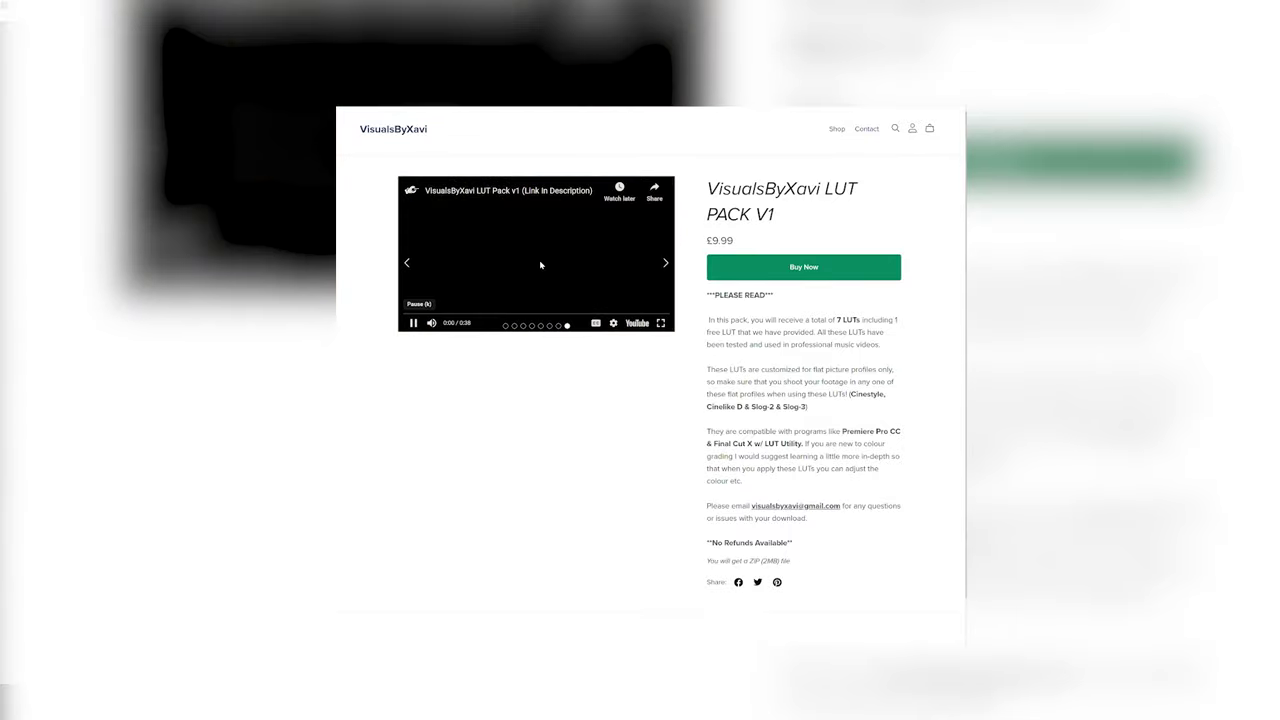